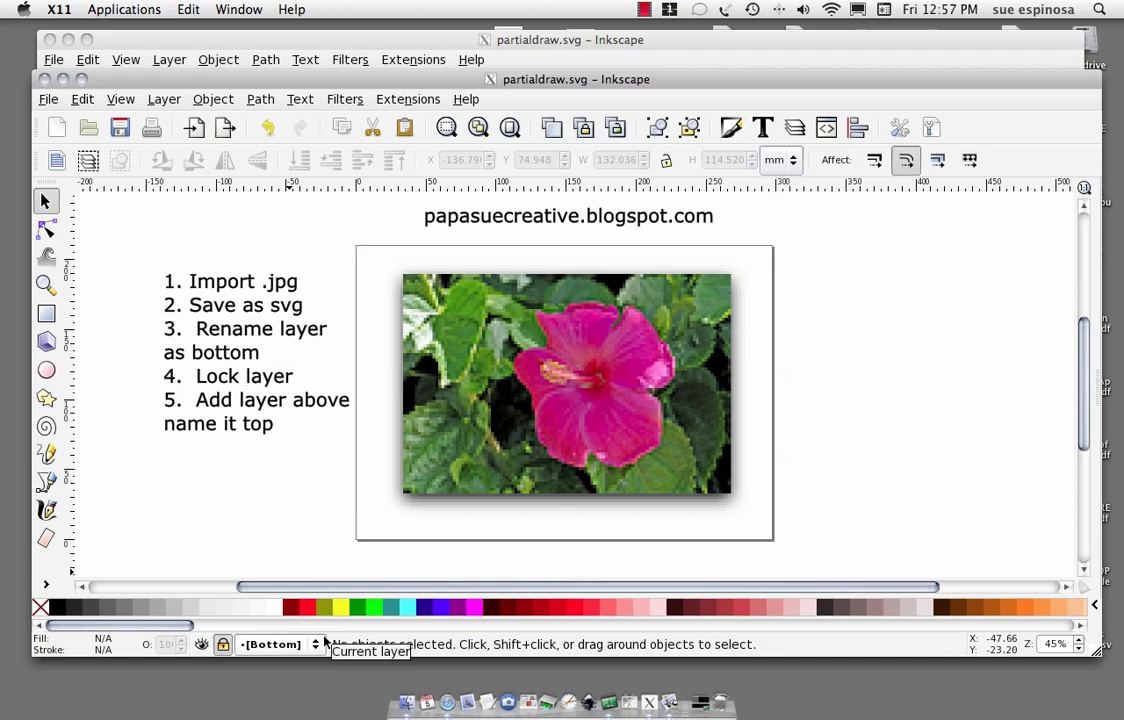
With the Bezier pen, outline the upper-right petal's lower and right edges from the flower centre.
click(255, 42)
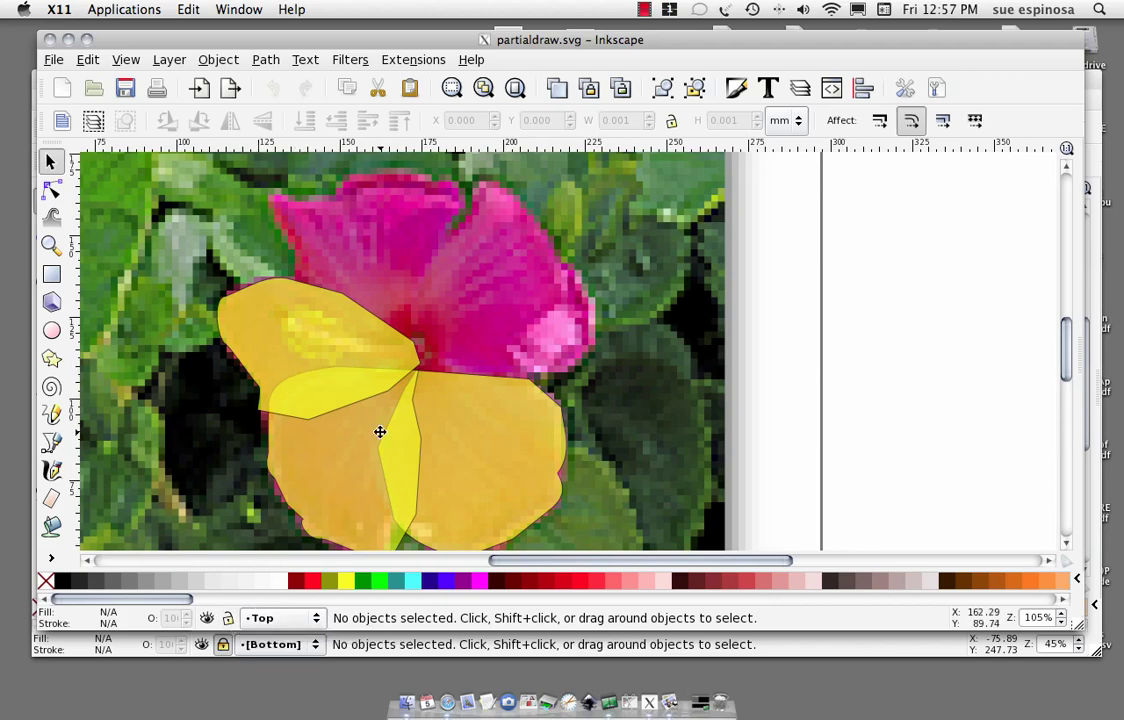
click(52, 441)
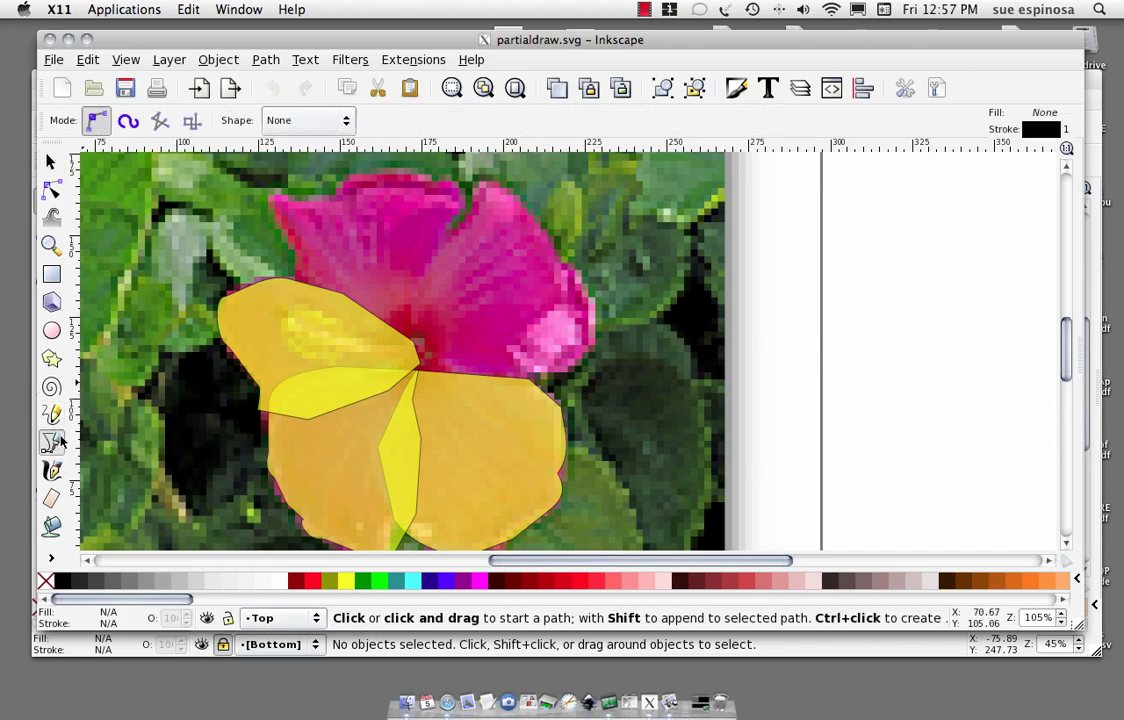
click(420, 369)
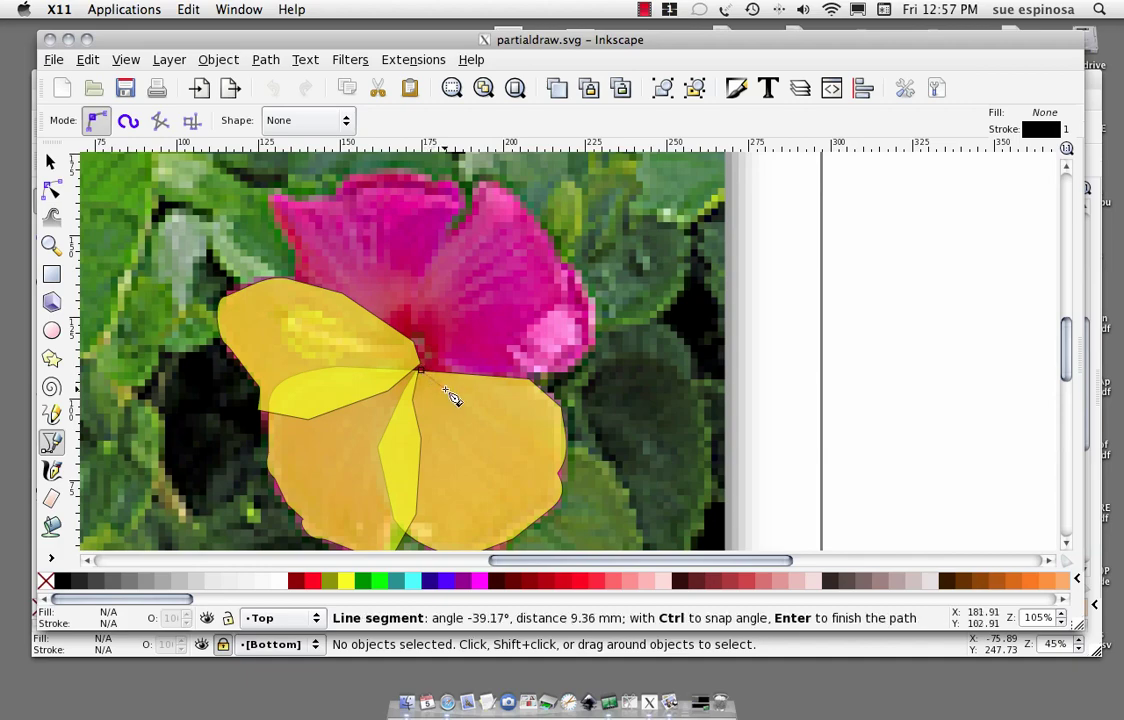
click(457, 398)
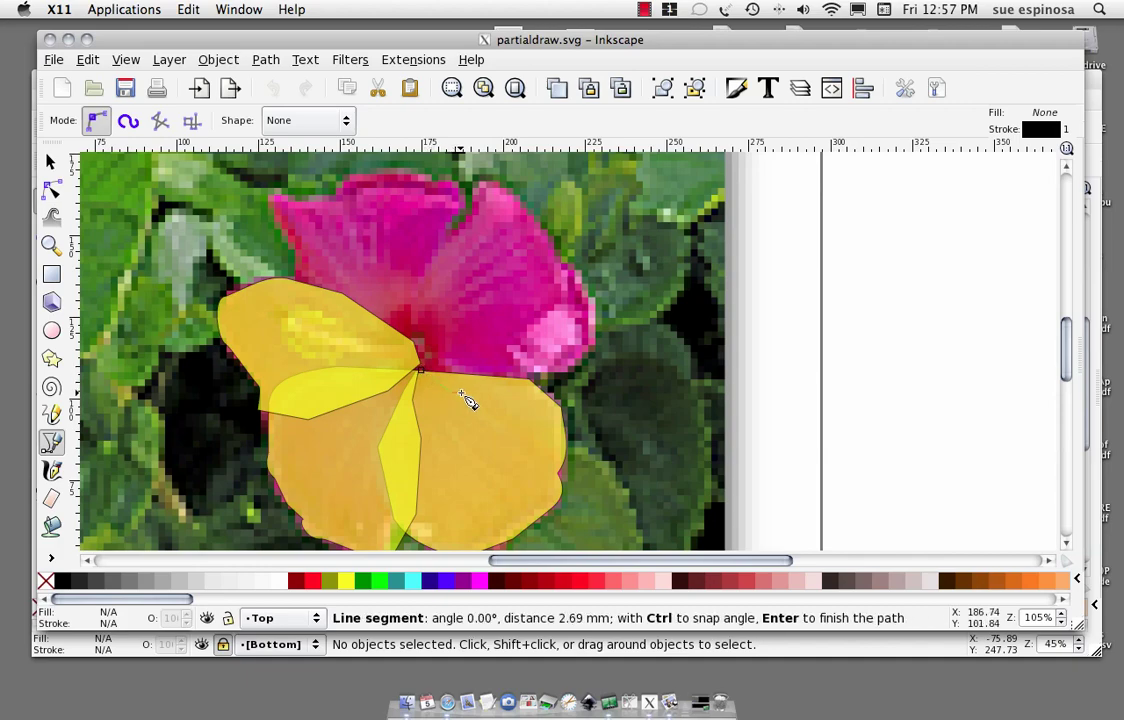
click(530, 396)
click(578, 372)
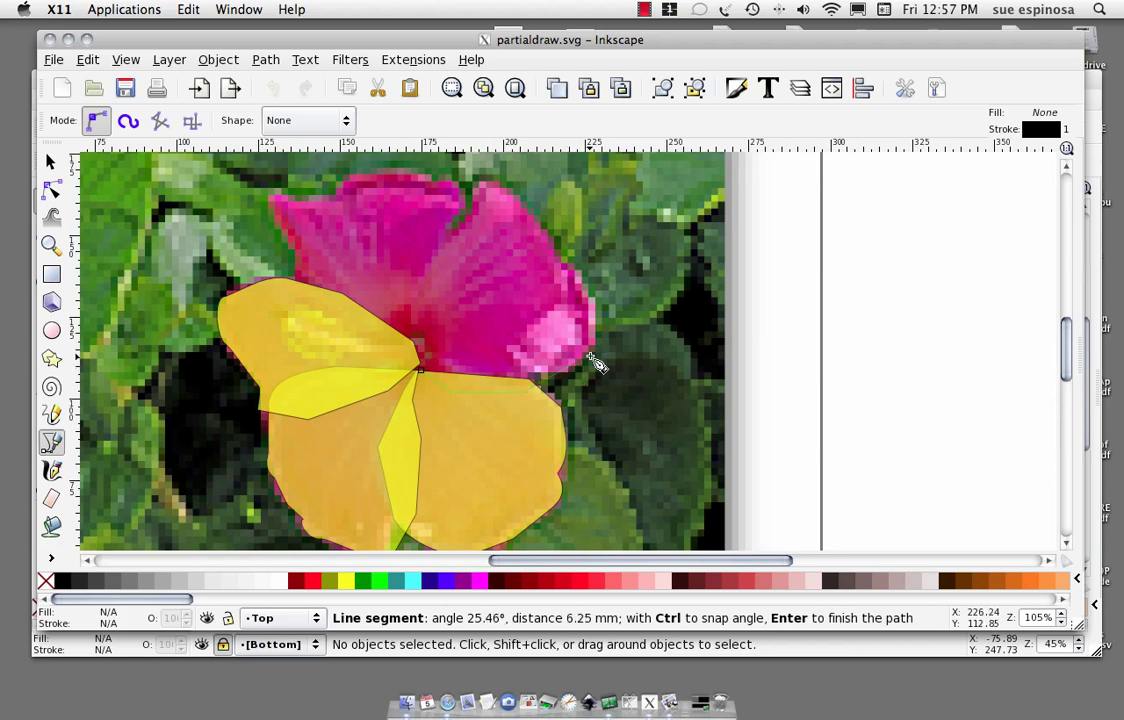
click(597, 332)
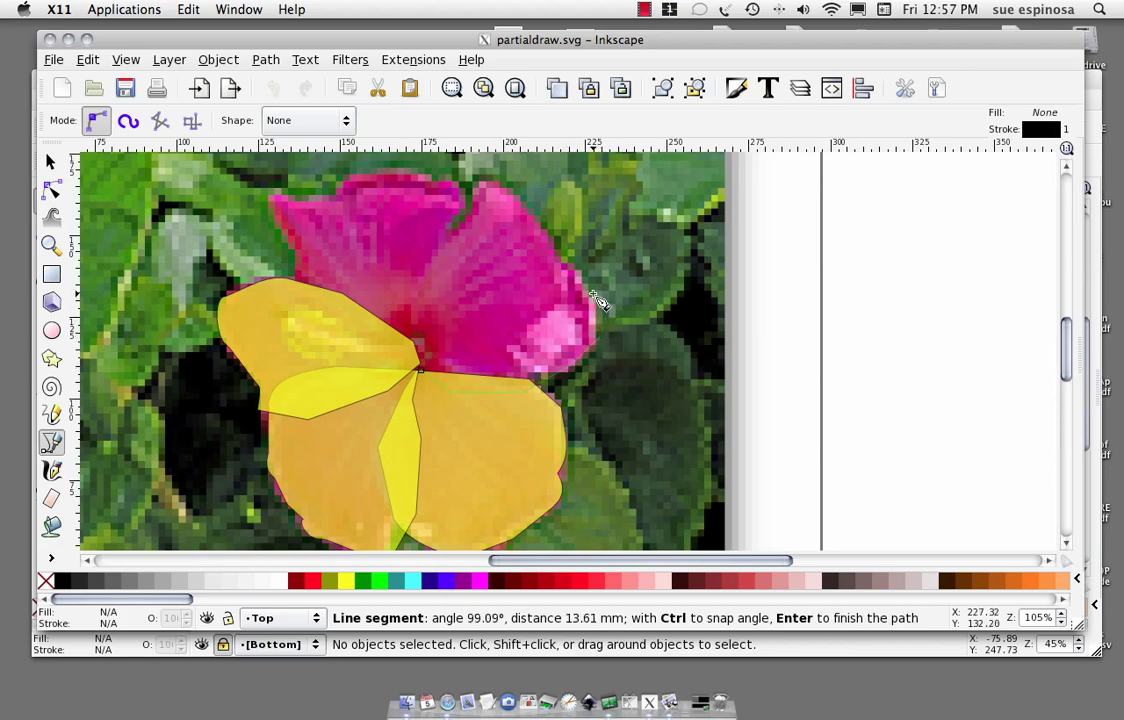
click(591, 290)
drag(566, 256, 562, 248)
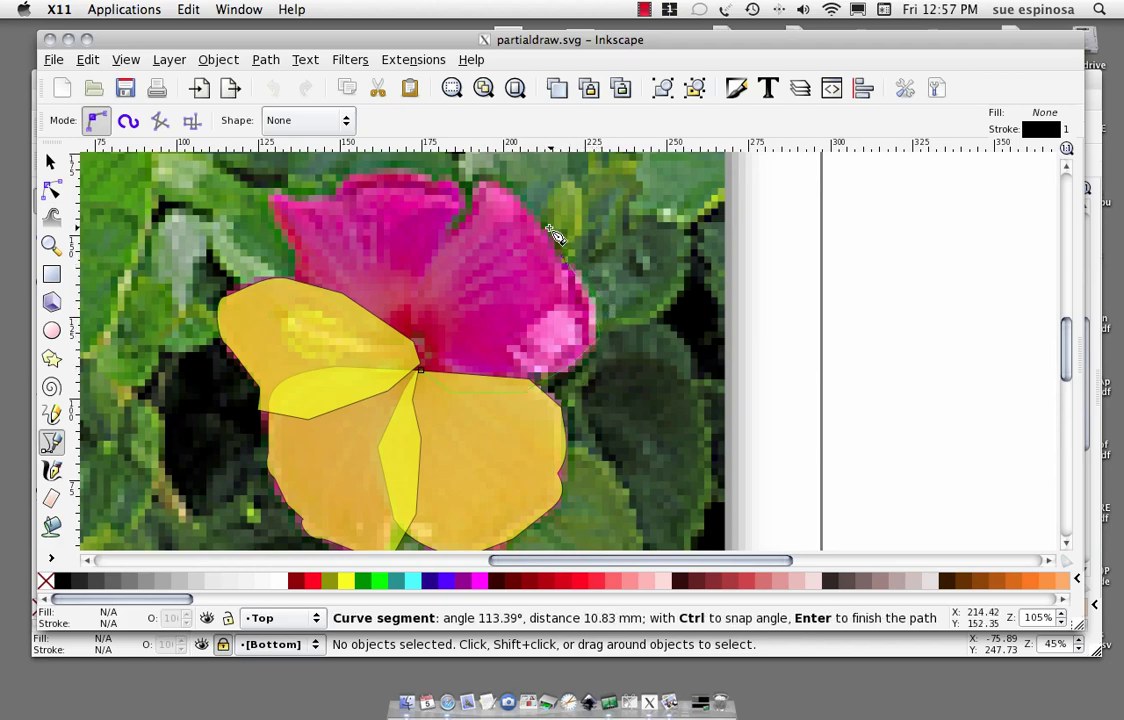
Continue the outline across the petal's top and down its left edge, closing it at the start node.
click(545, 221)
click(521, 203)
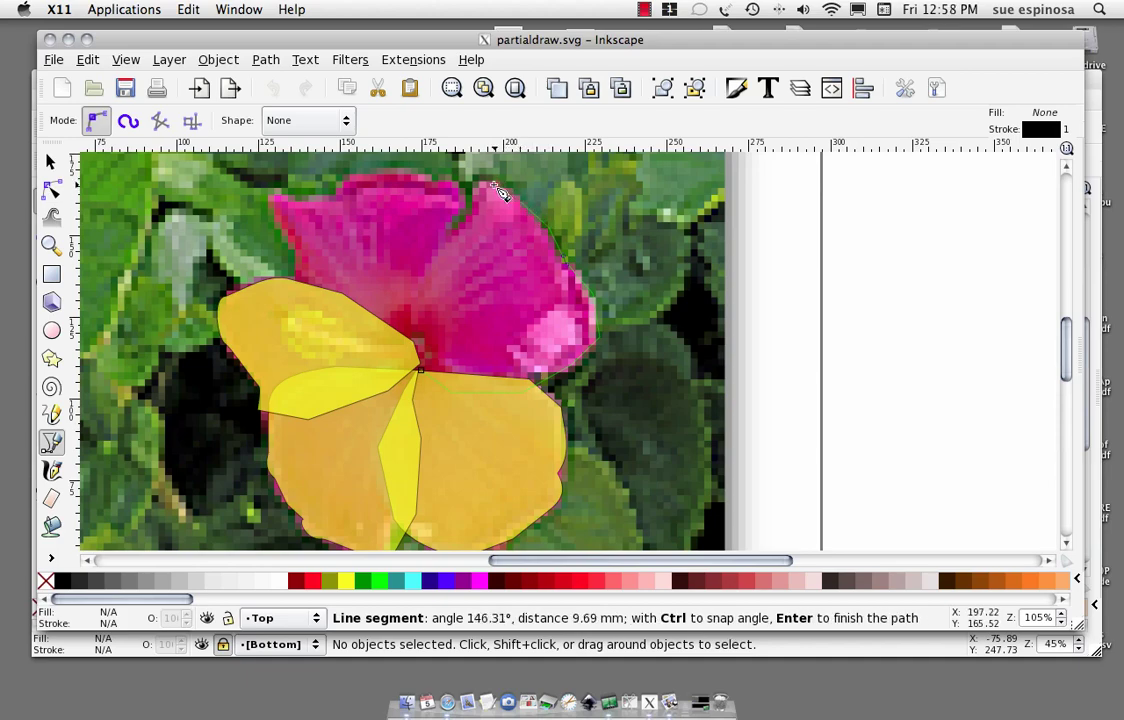
click(471, 191)
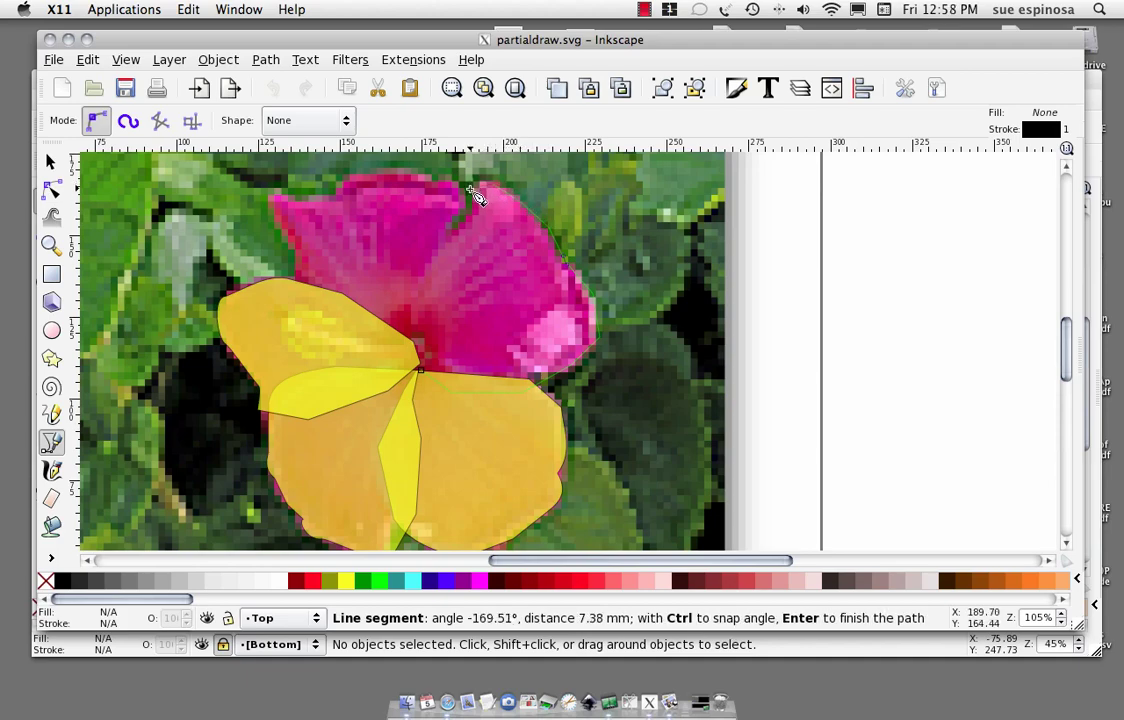
click(460, 228)
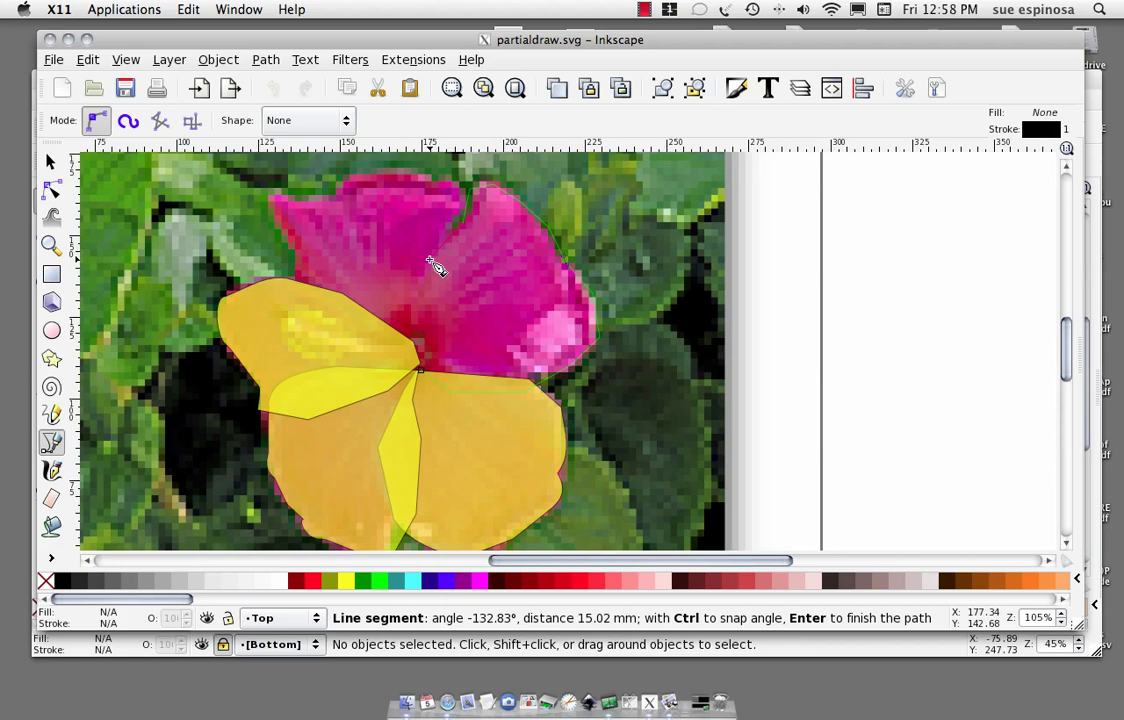
click(430, 268)
click(421, 307)
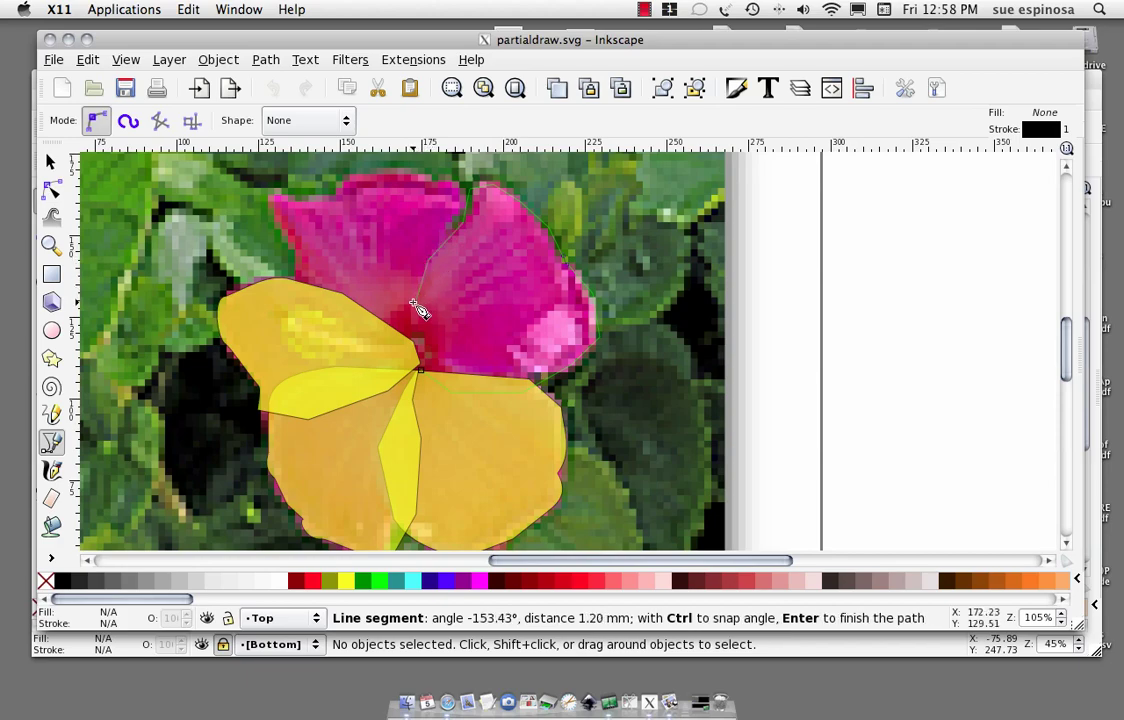
click(417, 333)
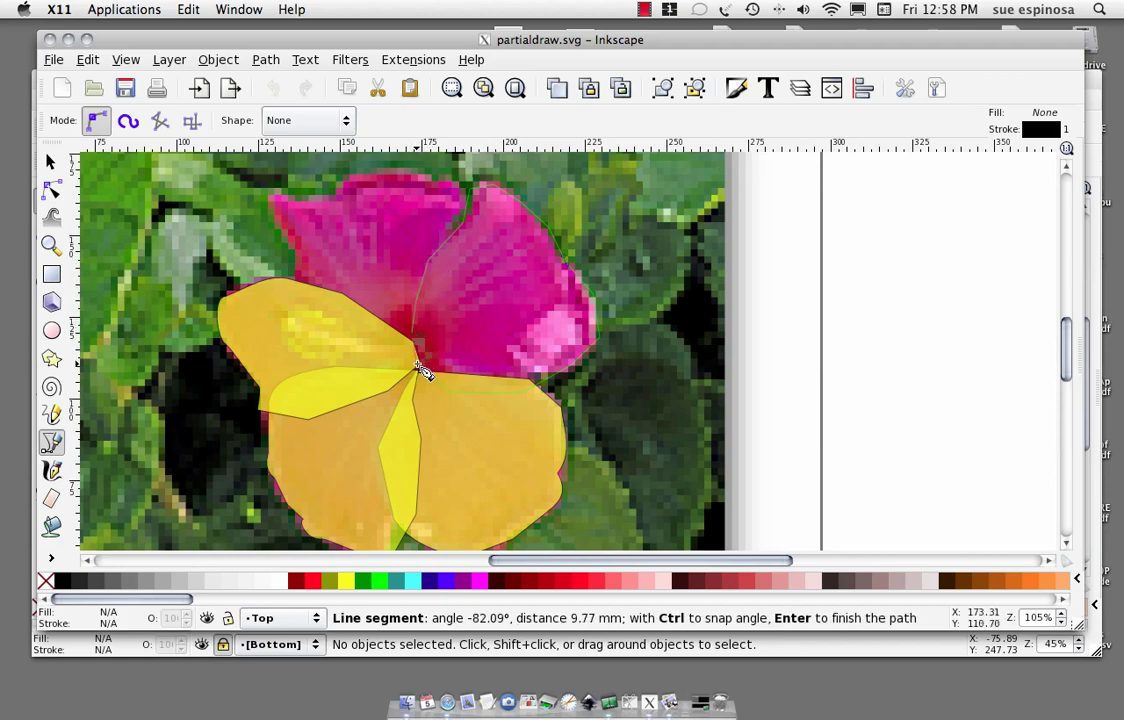
click(421, 371)
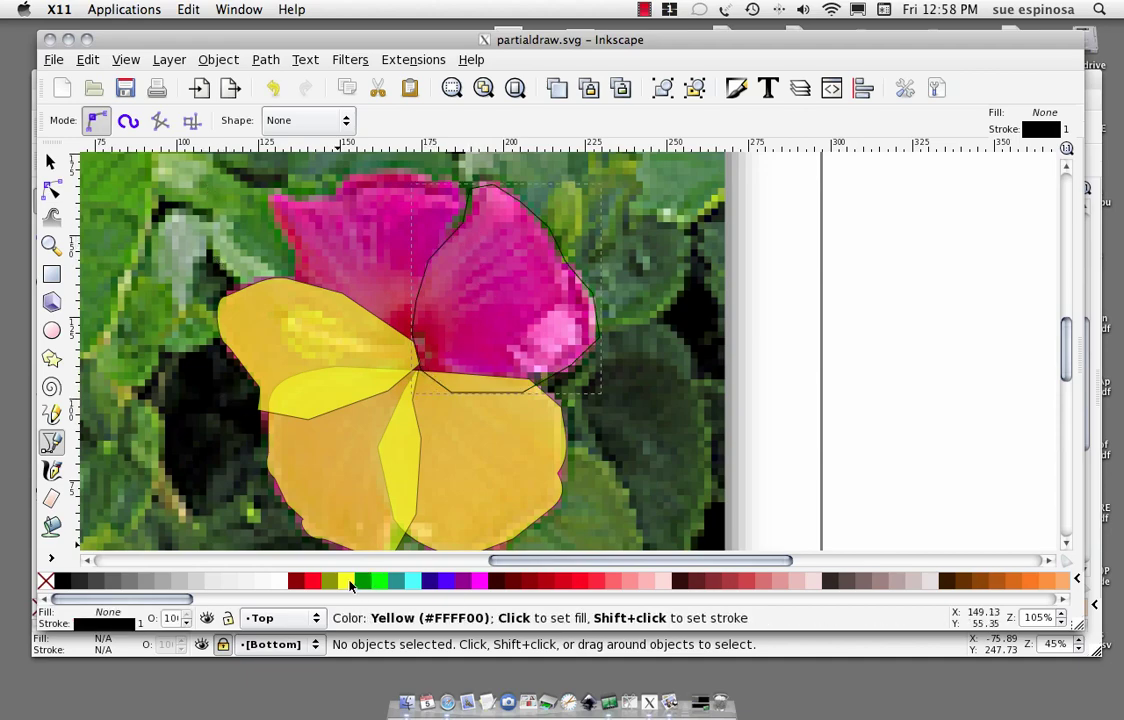
Fill the upper-right petal yellow and set its opacity to about 56.6% in Fill and Stroke.
click(346, 581)
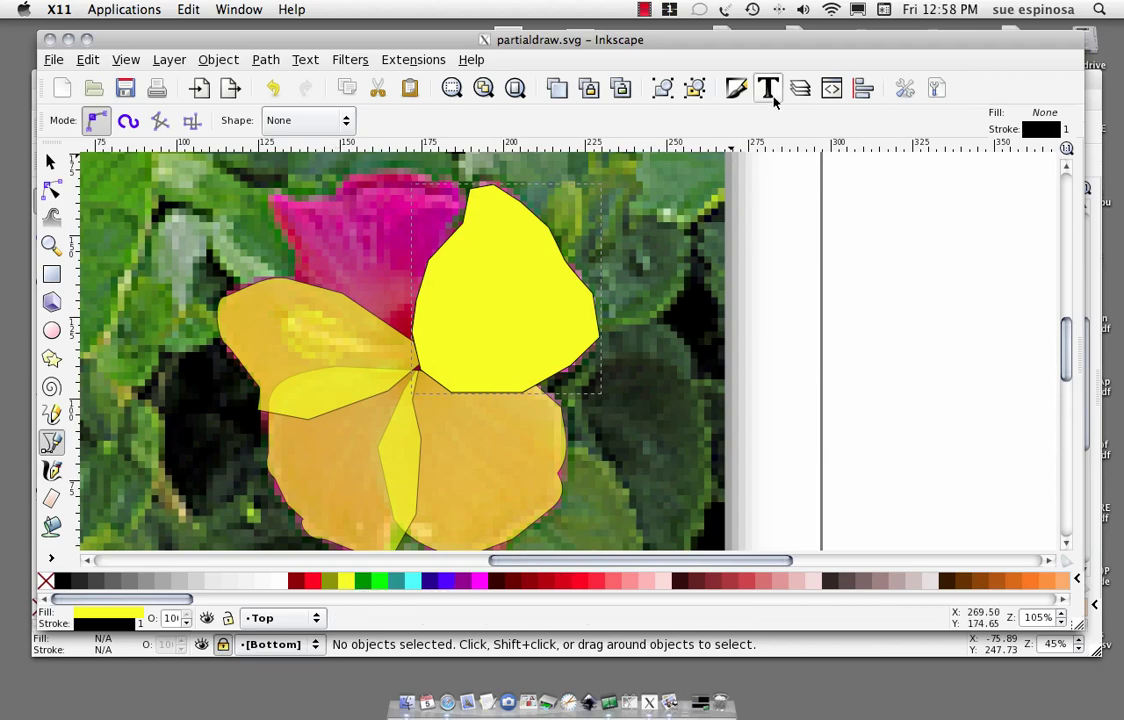
click(218, 59)
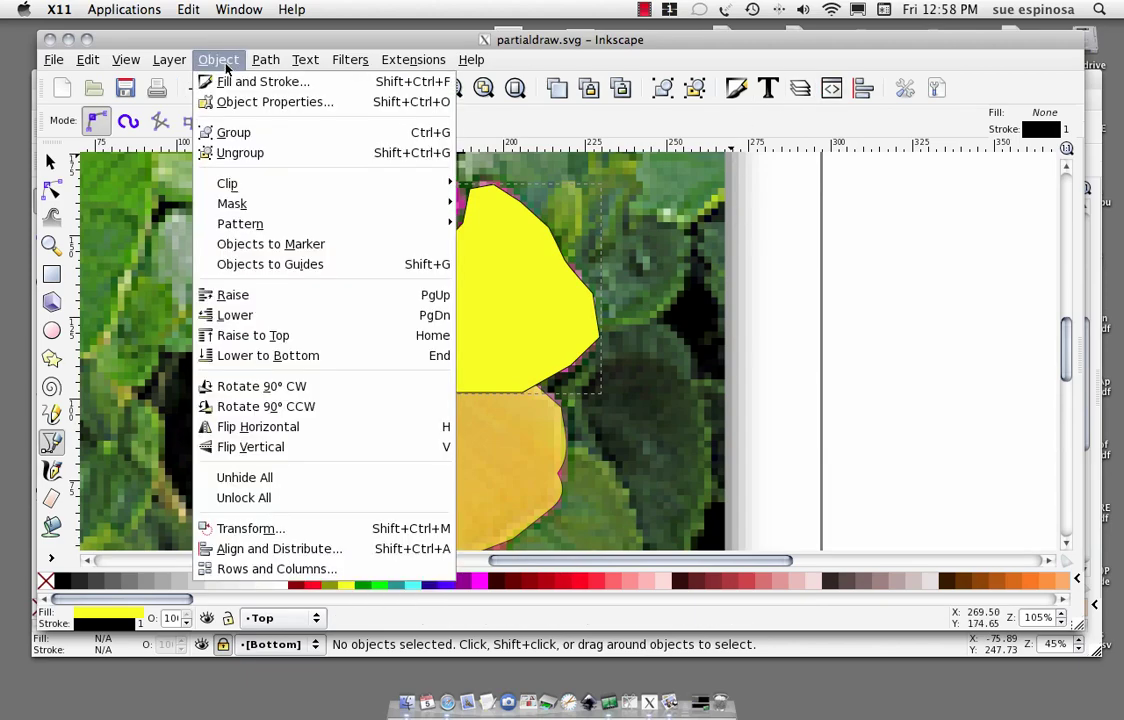
click(215, 82)
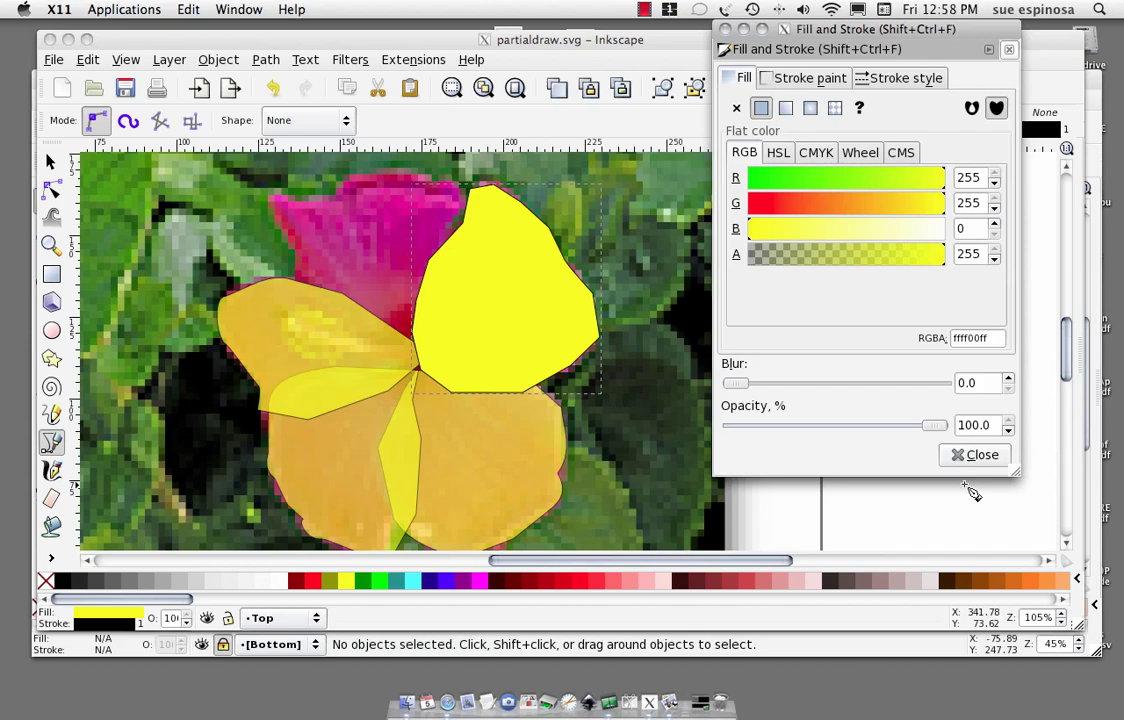
click(938, 428)
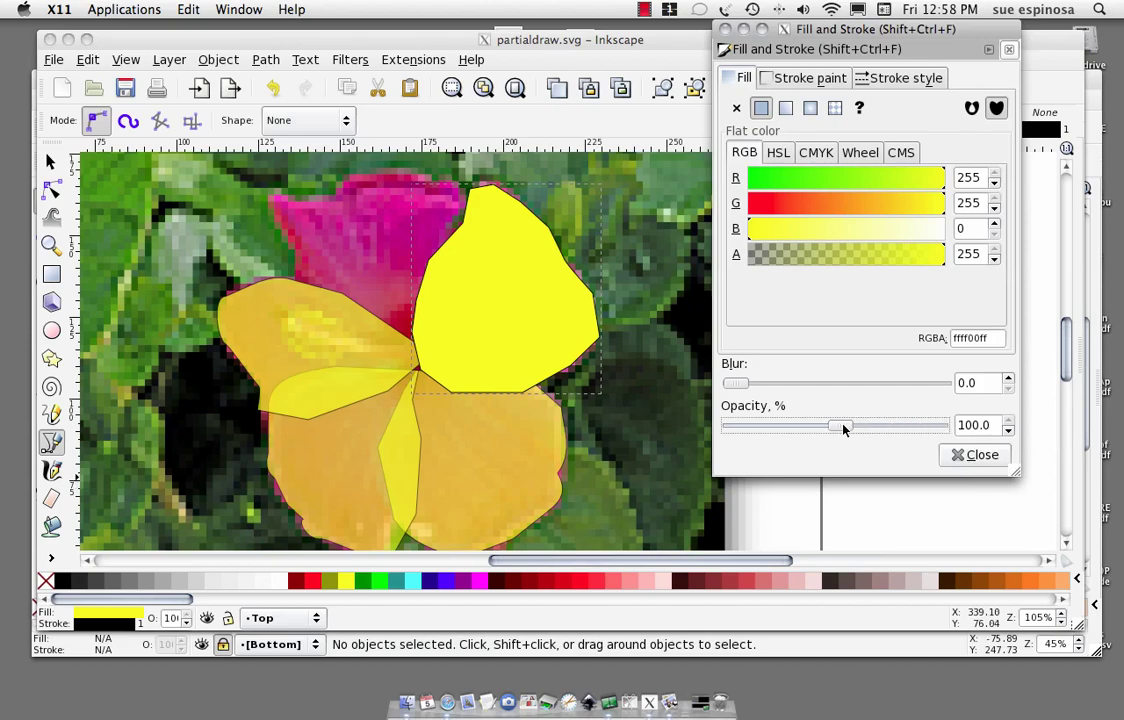
drag(775, 428, 853, 428)
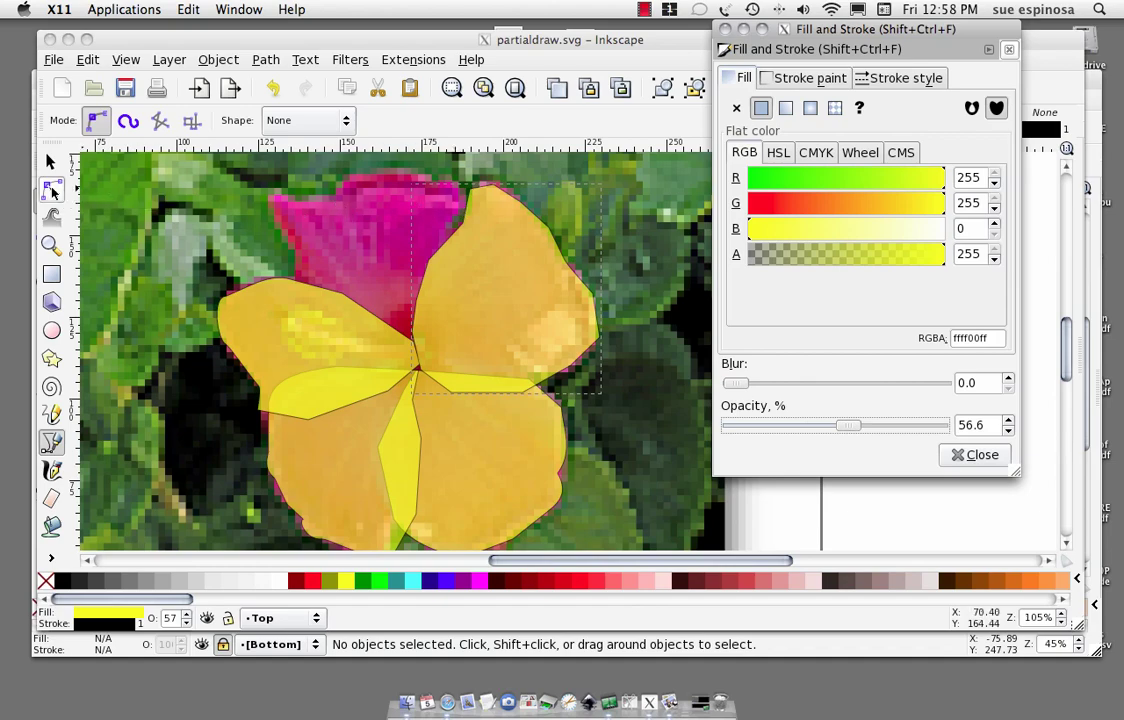
Select the yellow upper-right petal with the Node tool to display its 15 nodes.
click(484, 193)
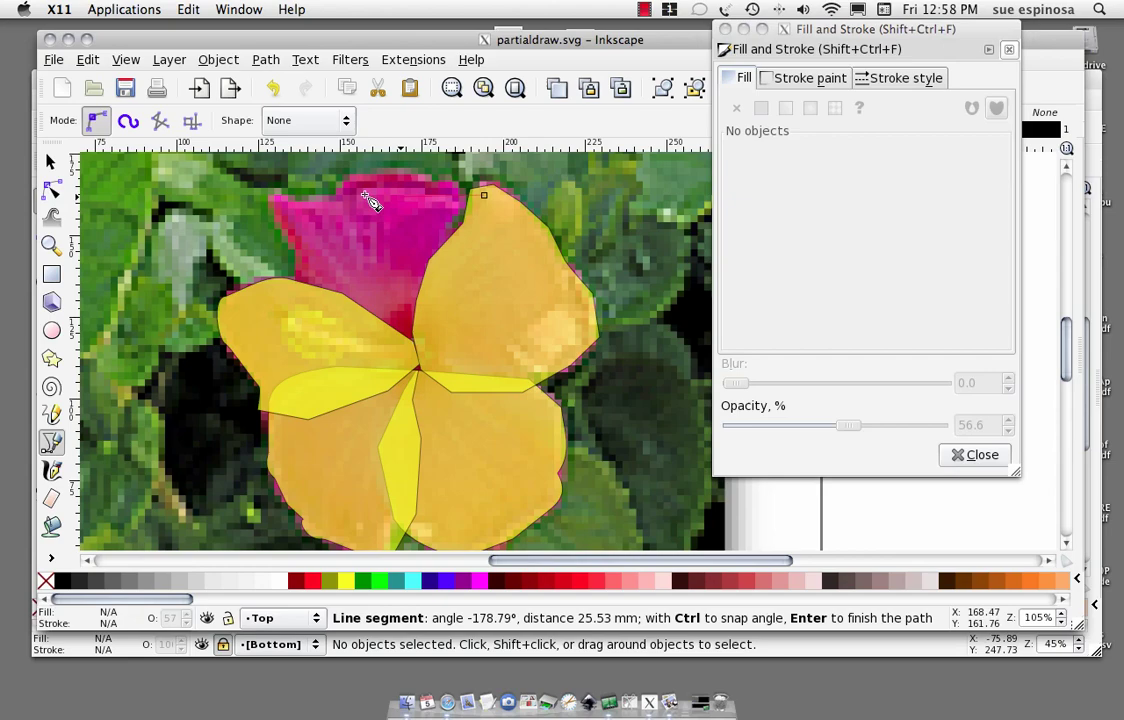
click(51, 189)
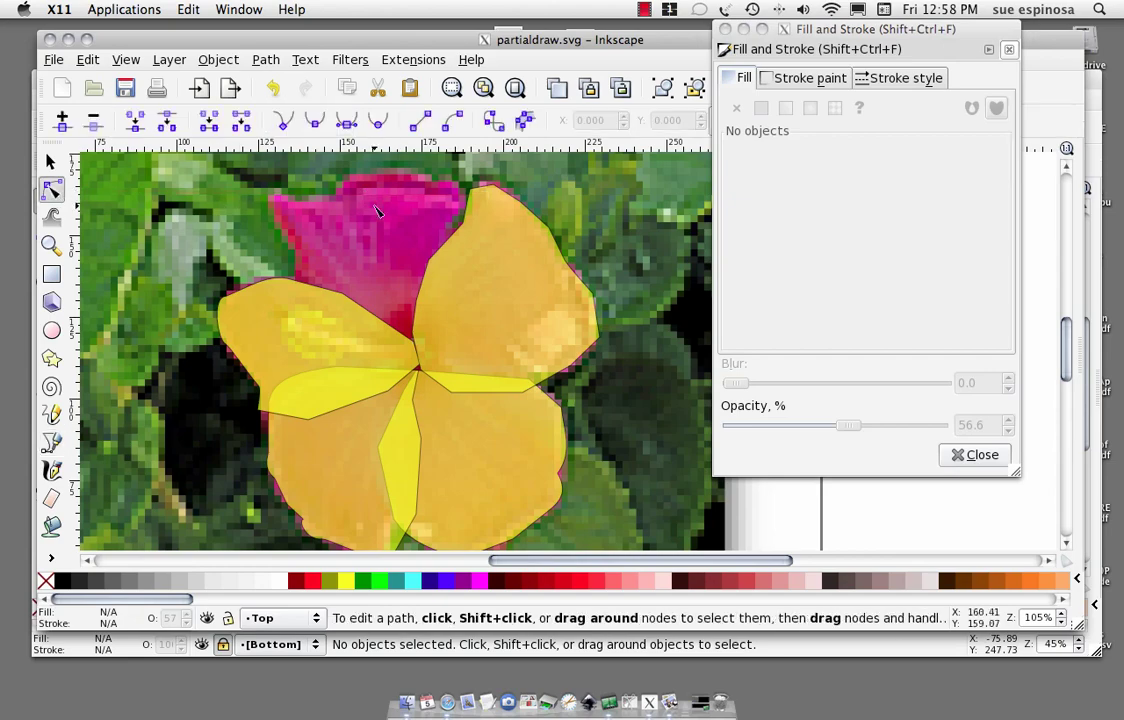
click(517, 203)
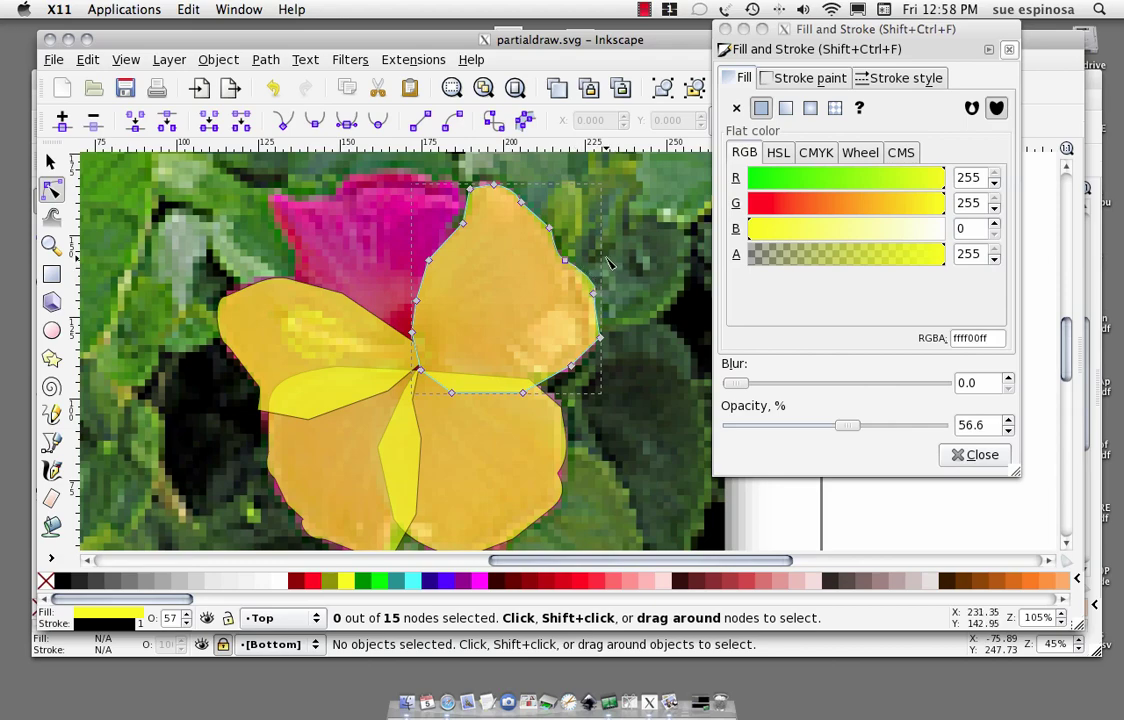
Trace the upper-left pink petal with the Bezier pen as a closed outline starting at the flower centre.
click(55, 444)
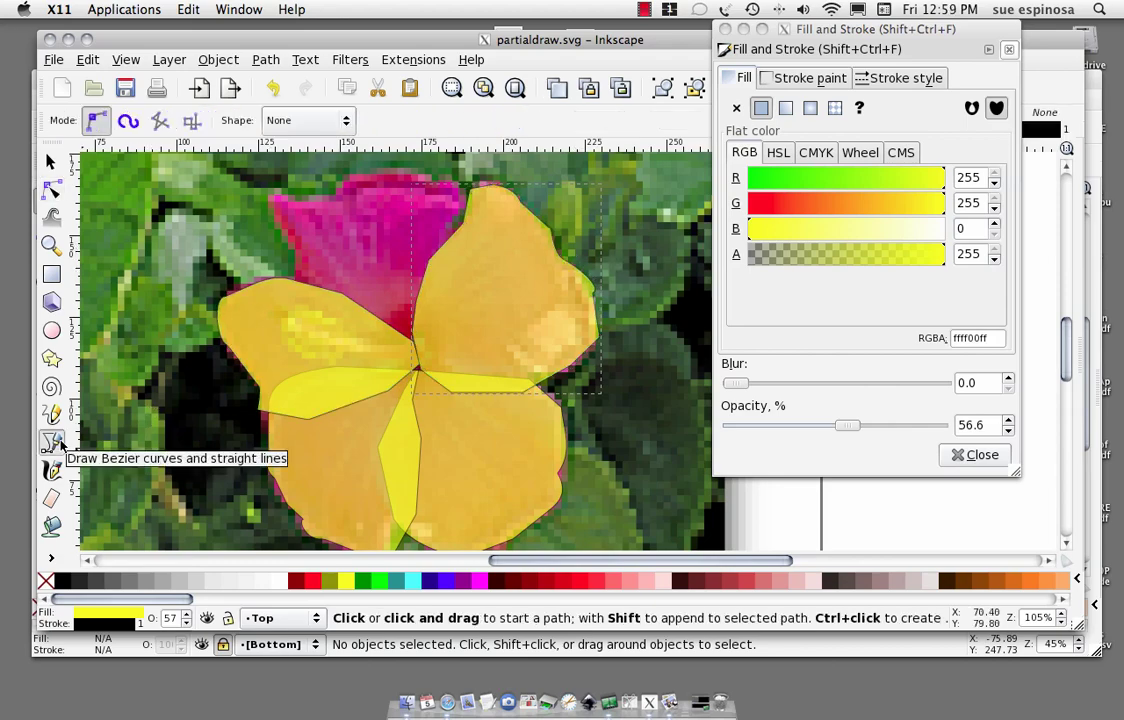
click(418, 357)
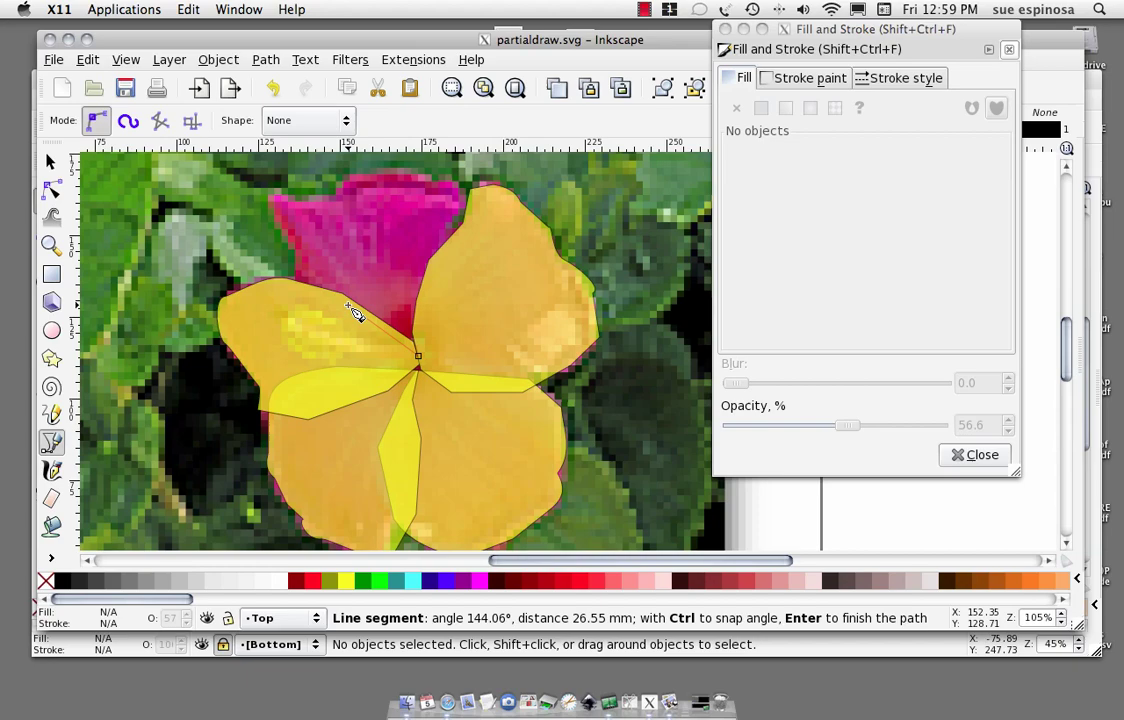
click(294, 284)
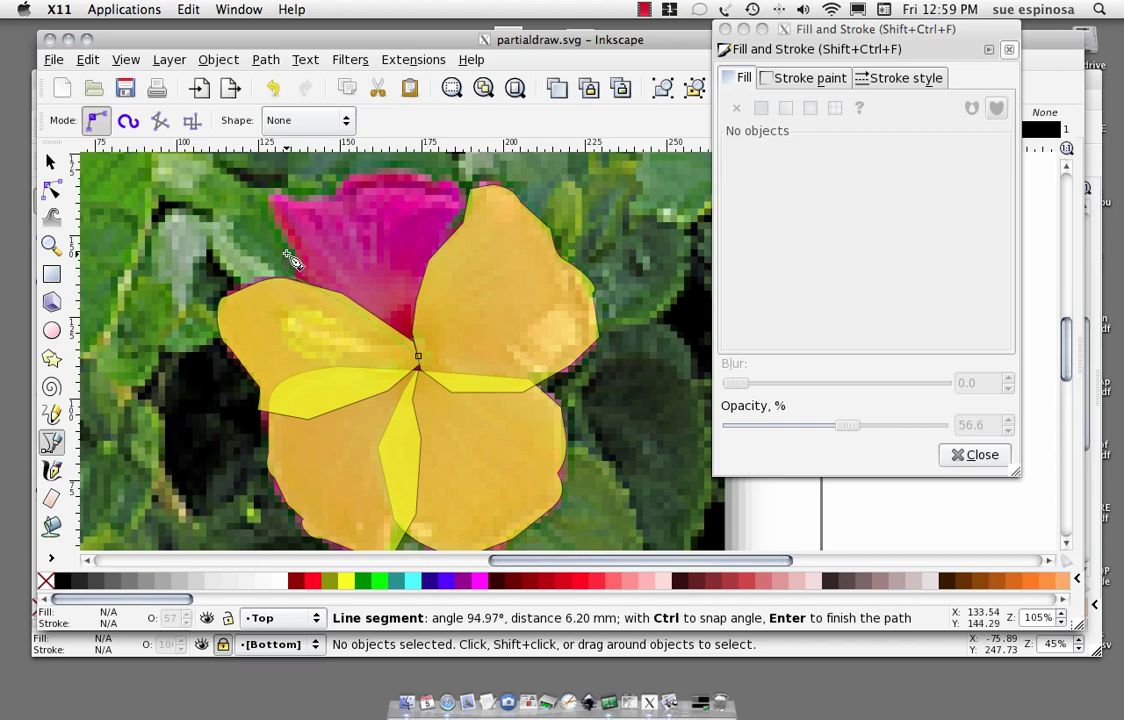
click(270, 201)
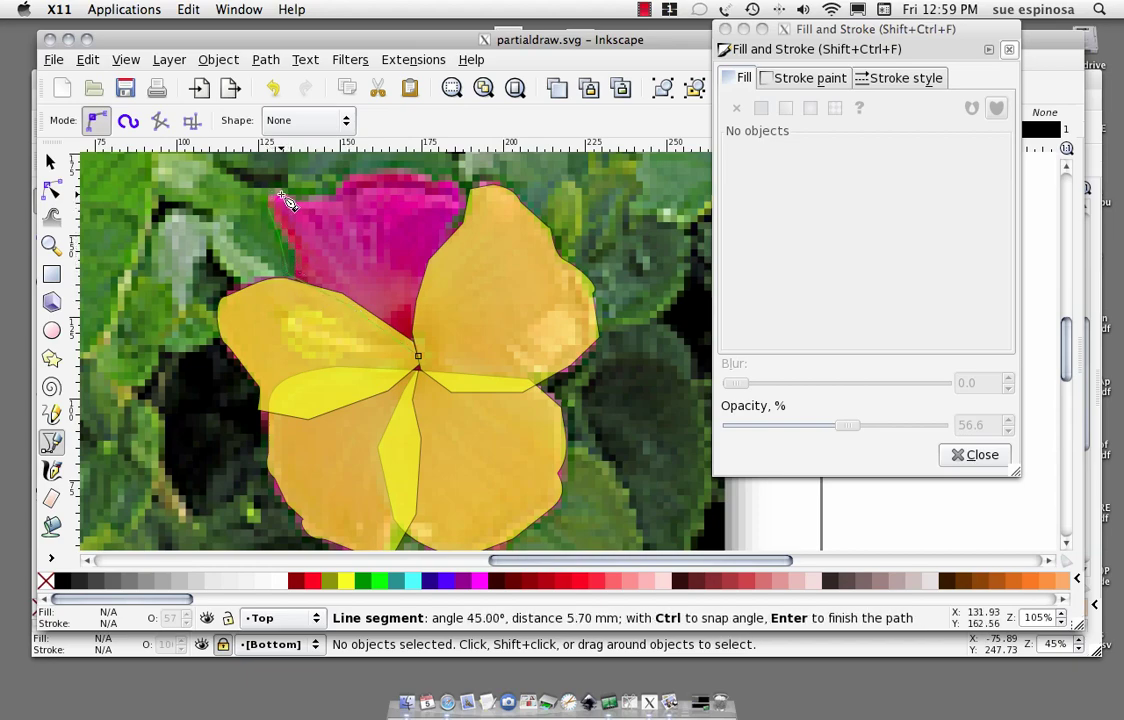
click(333, 206)
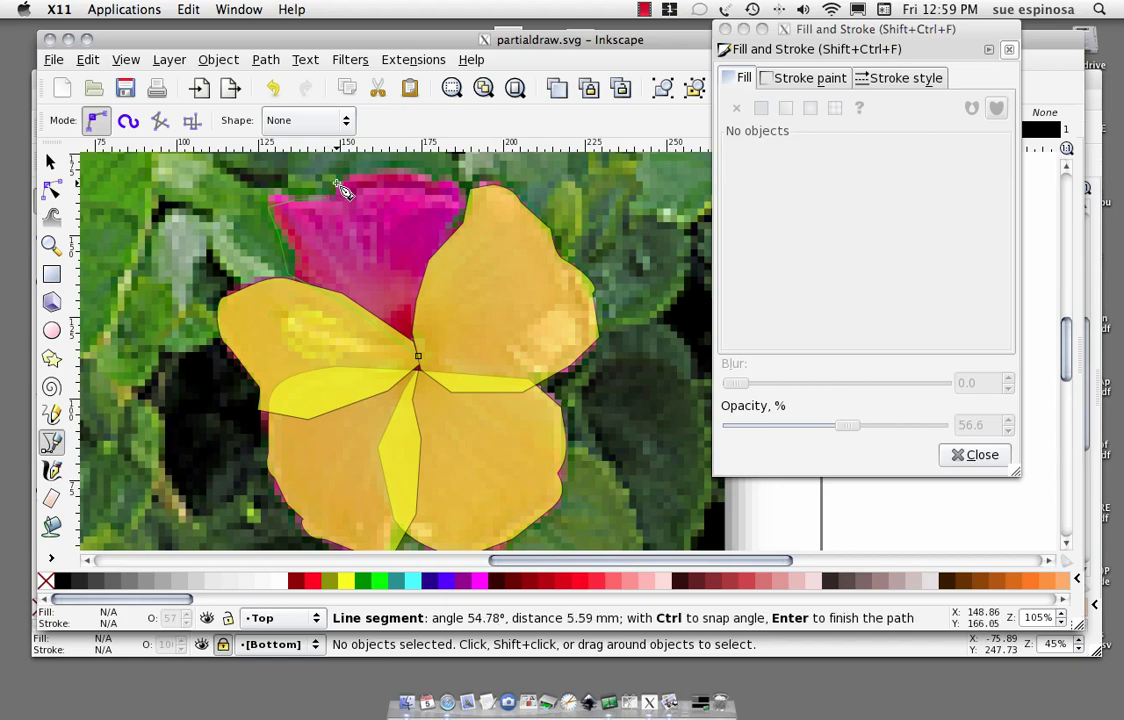
click(409, 174)
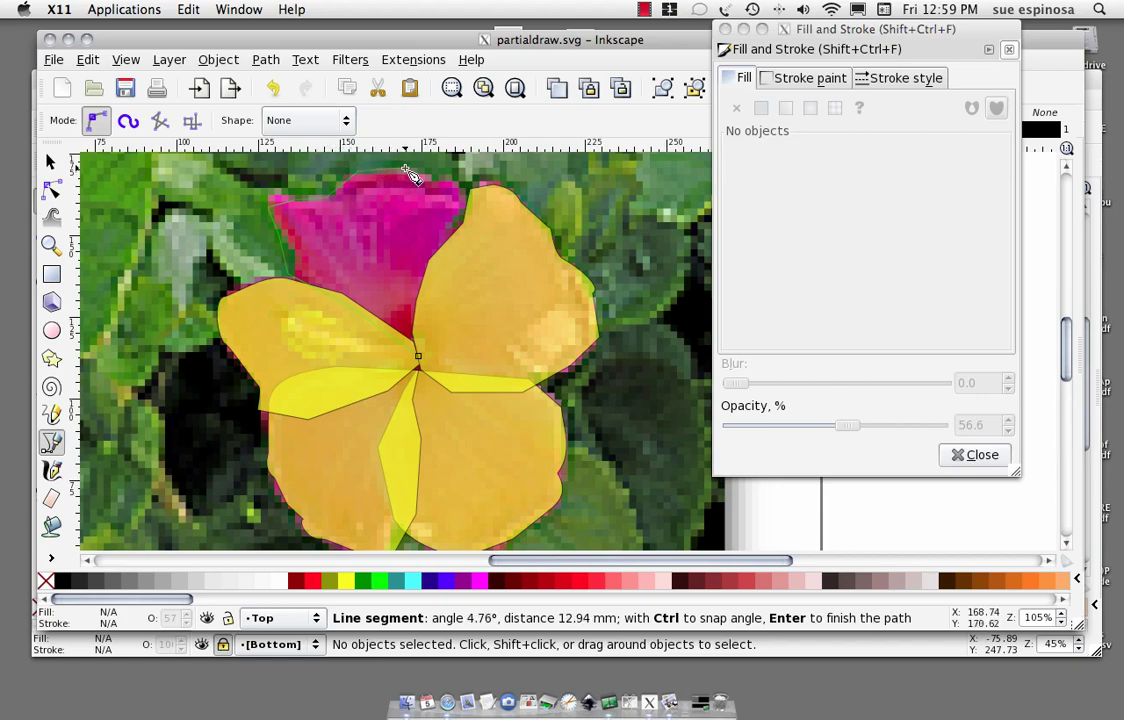
click(462, 188)
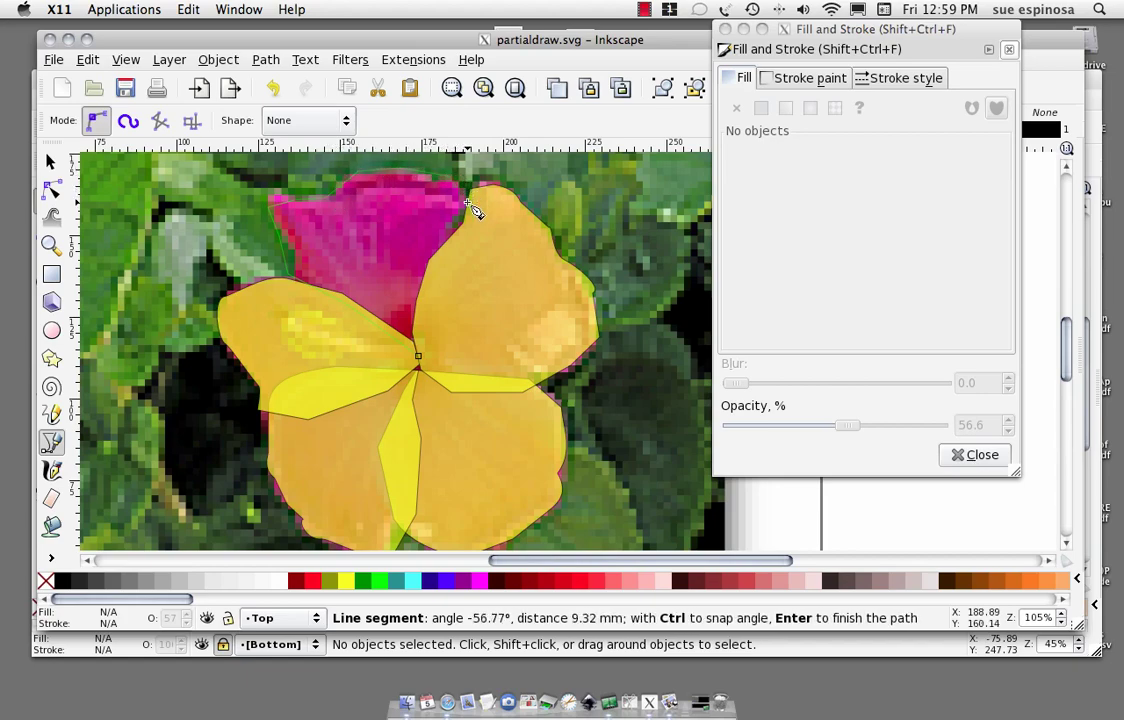
click(475, 207)
click(463, 229)
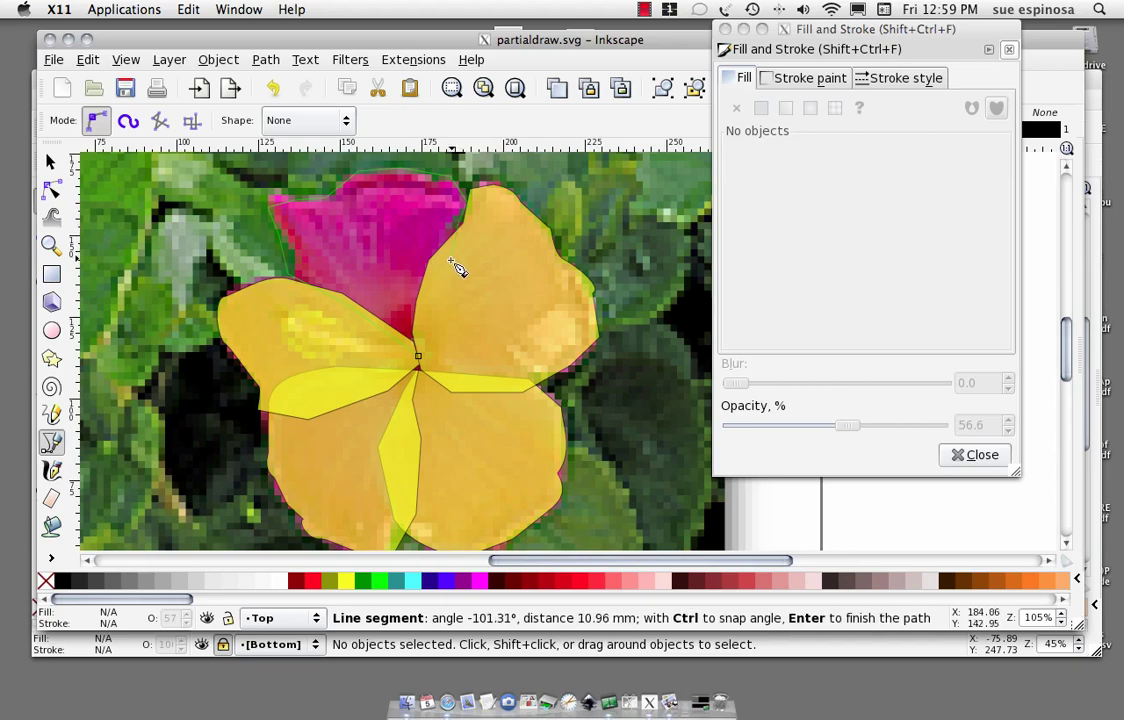
click(457, 262)
click(435, 294)
click(420, 335)
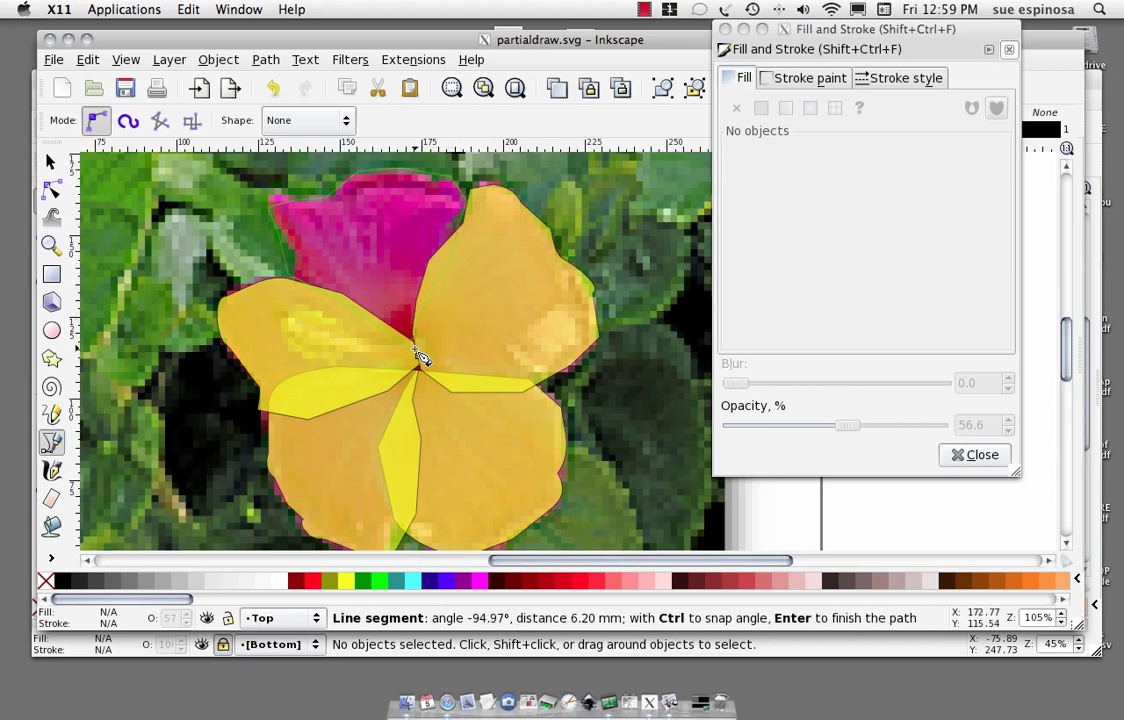
click(423, 363)
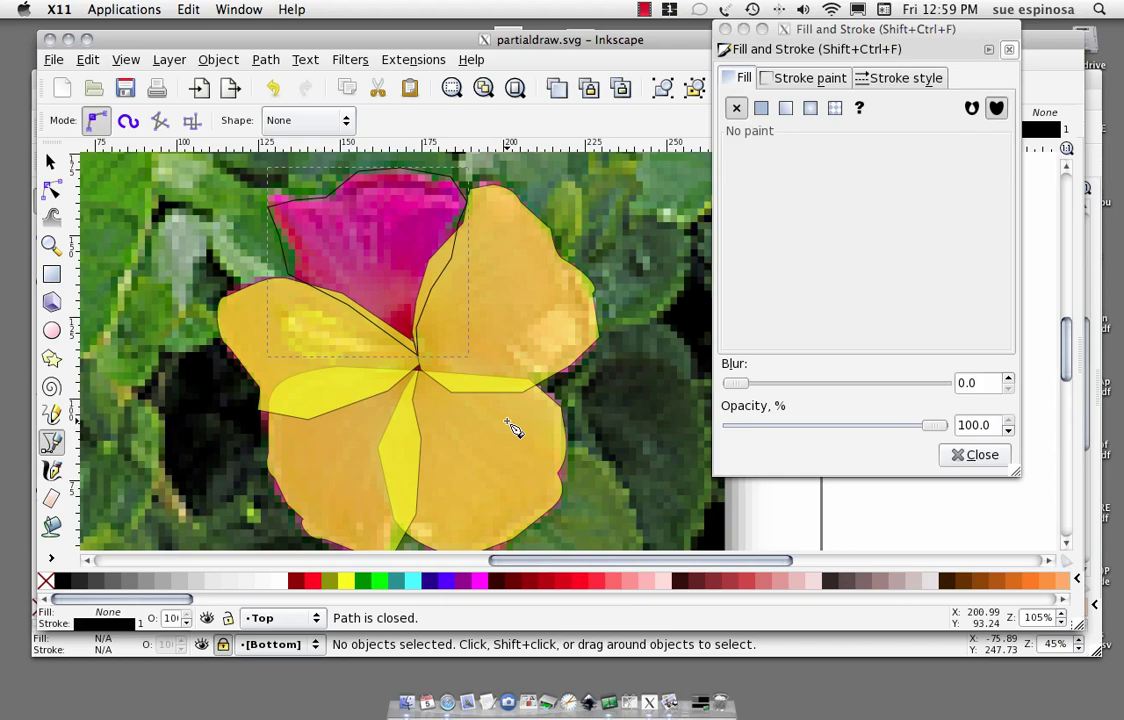
Fill the upper-left petal yellow and lower its opacity to 62.4%.
click(353, 591)
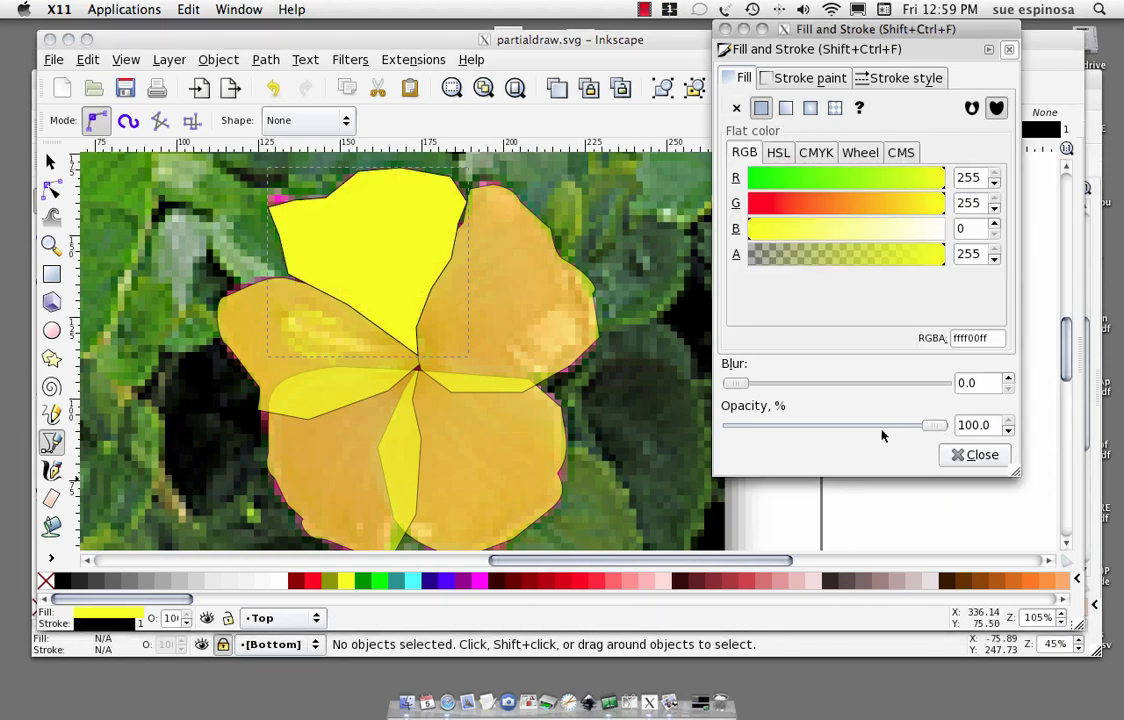
drag(935, 430, 860, 428)
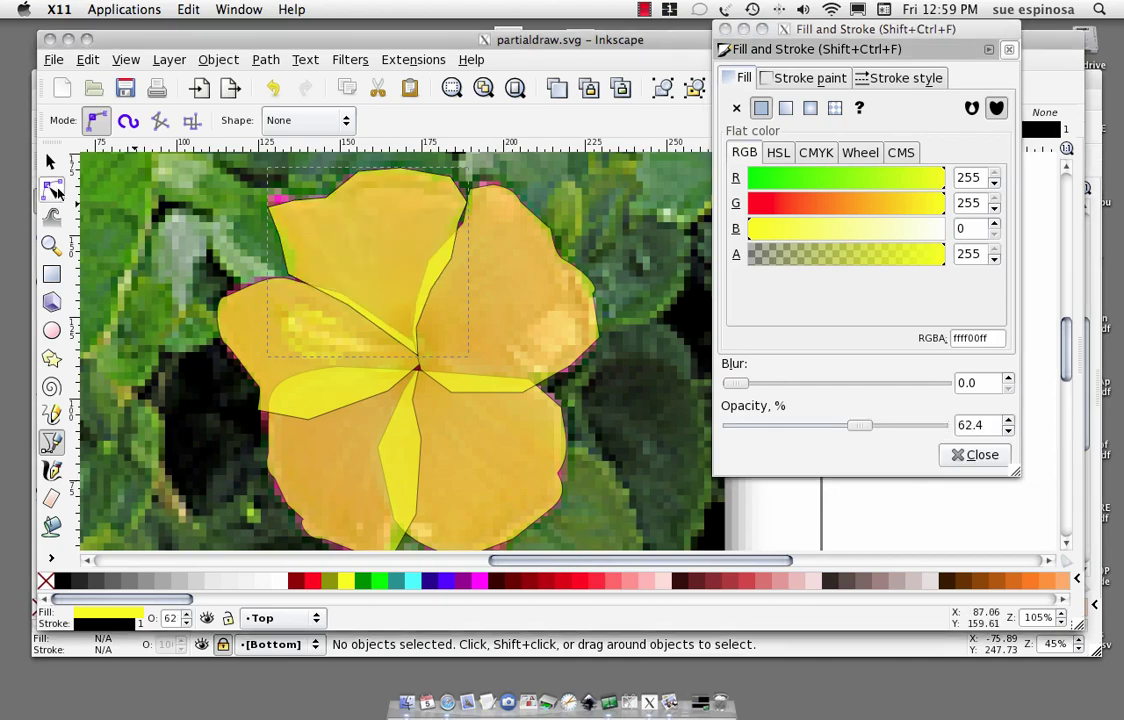
click(336, 200)
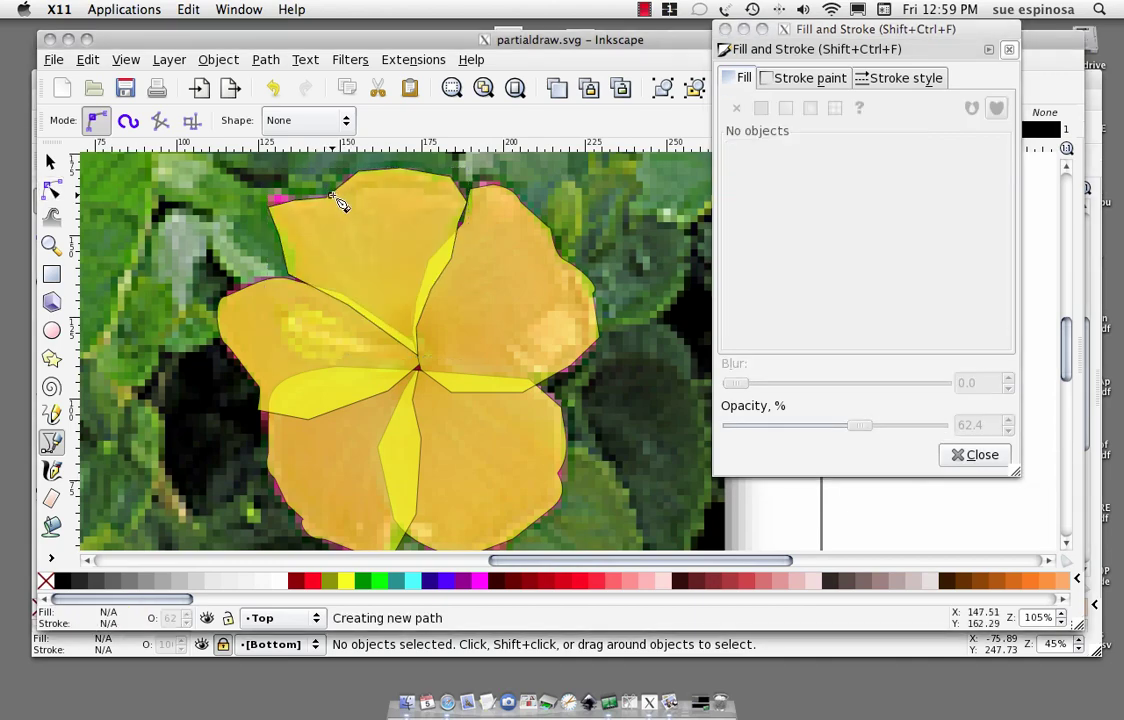
Cancel the stray path, then nudge a top-edge node of the upper-left petal to hug the outline.
key(Return)
click(51, 188)
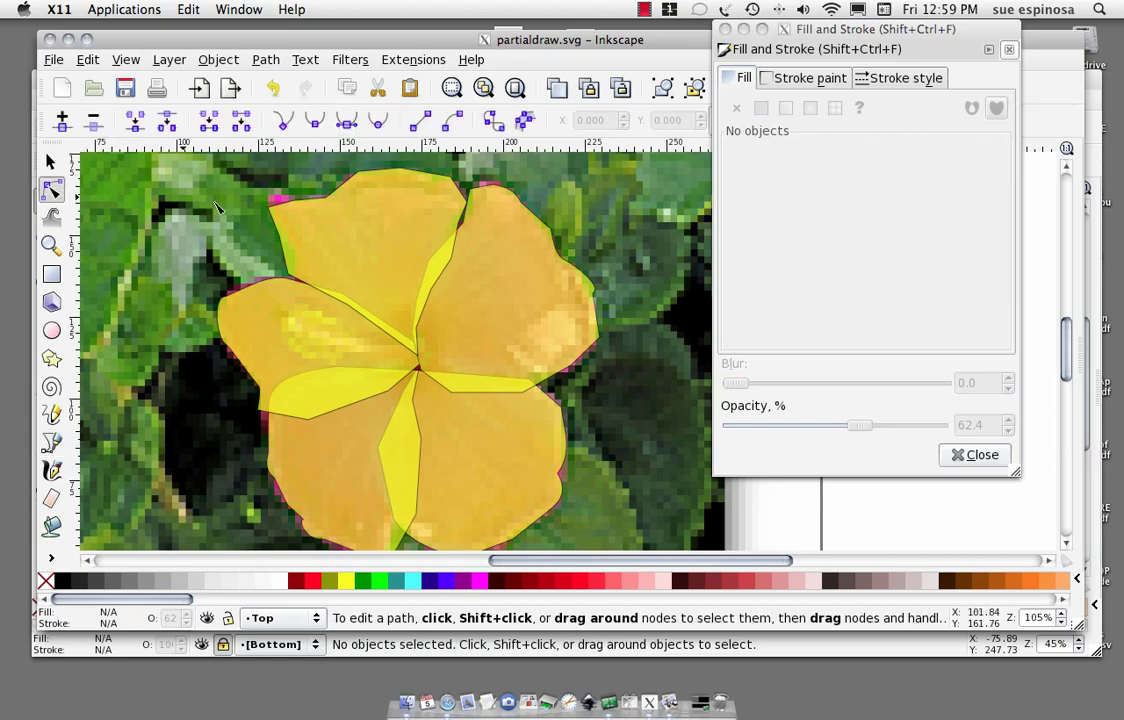
click(336, 200)
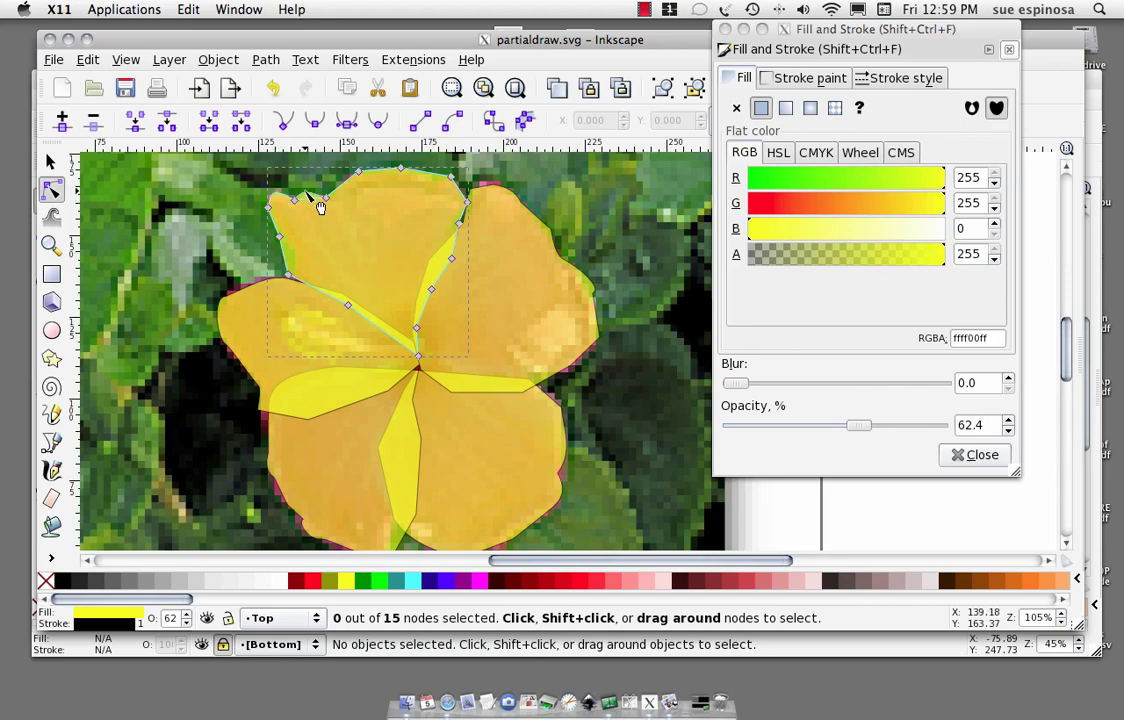
click(340, 215)
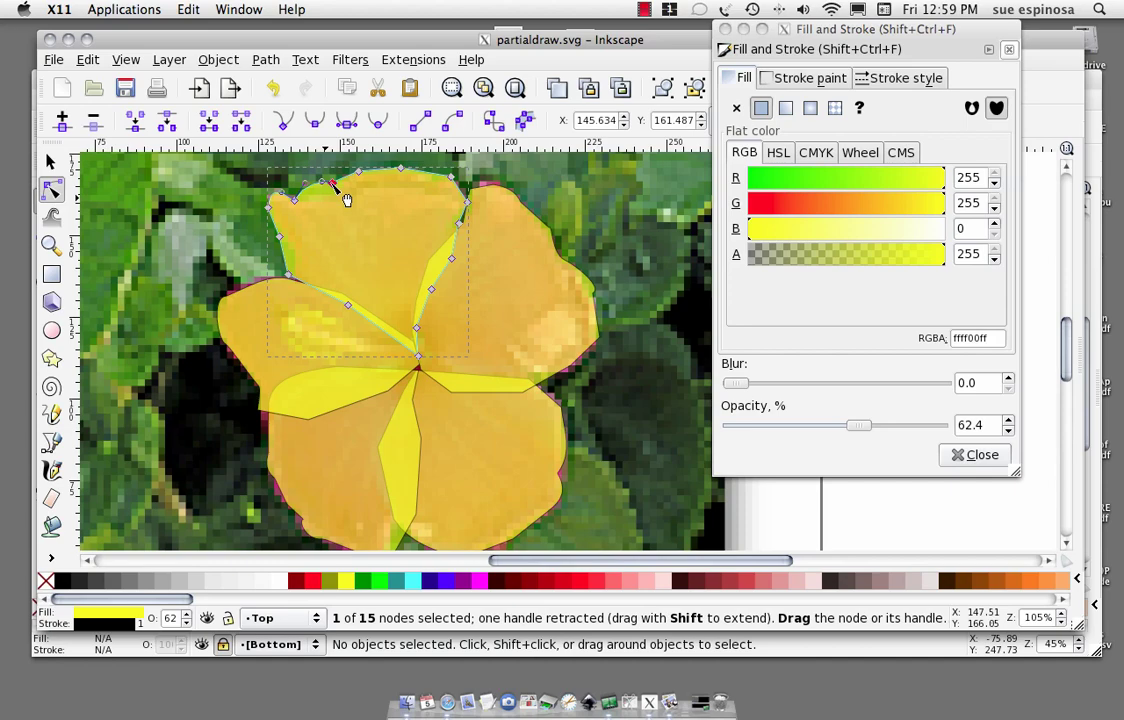
drag(342, 195, 345, 200)
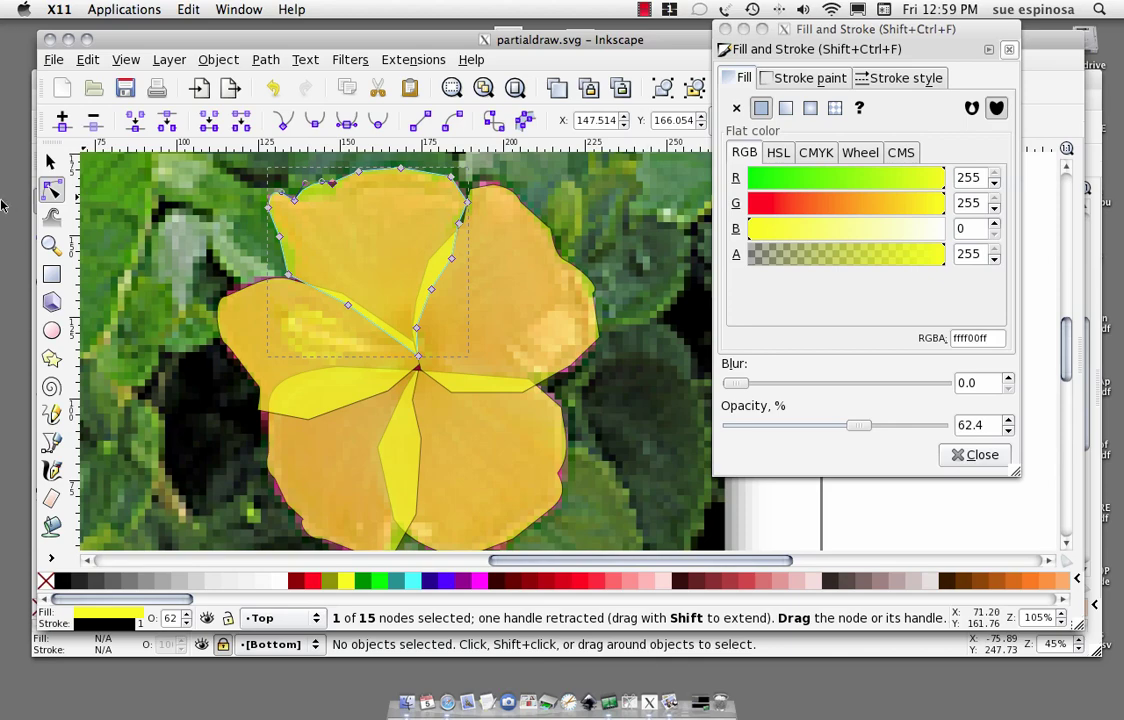
click(50, 158)
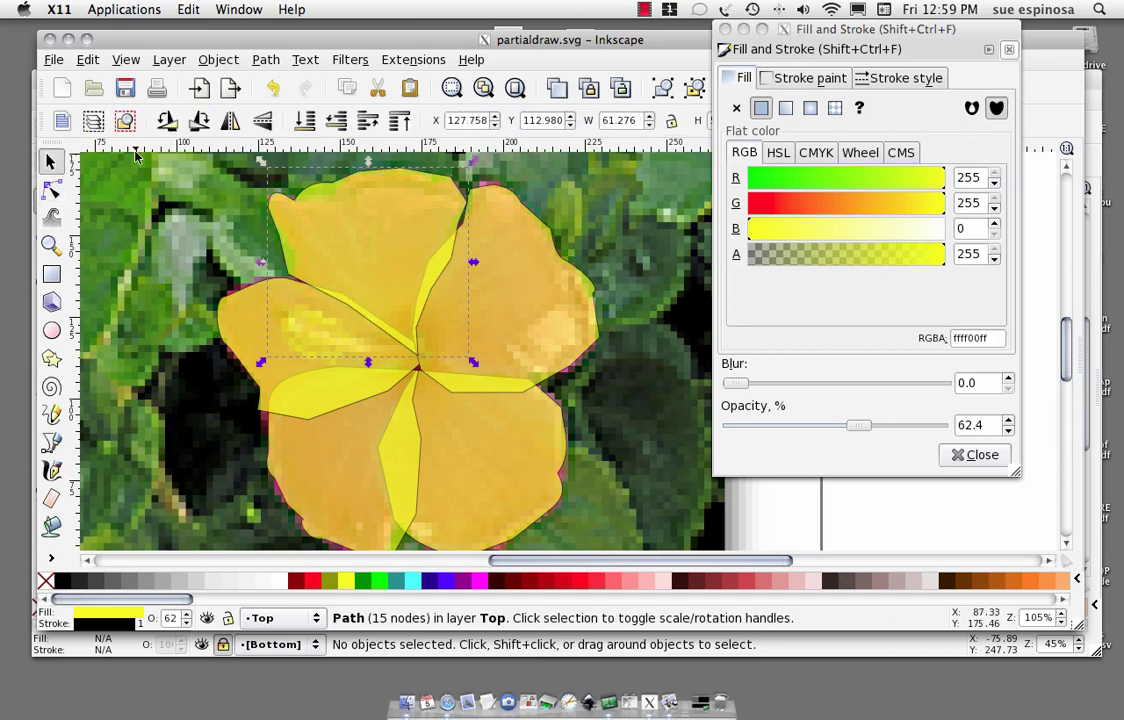
Rubber-band select the five petal shapes and drag them about 84 mm to the right.
drag(115, 168, 637, 548)
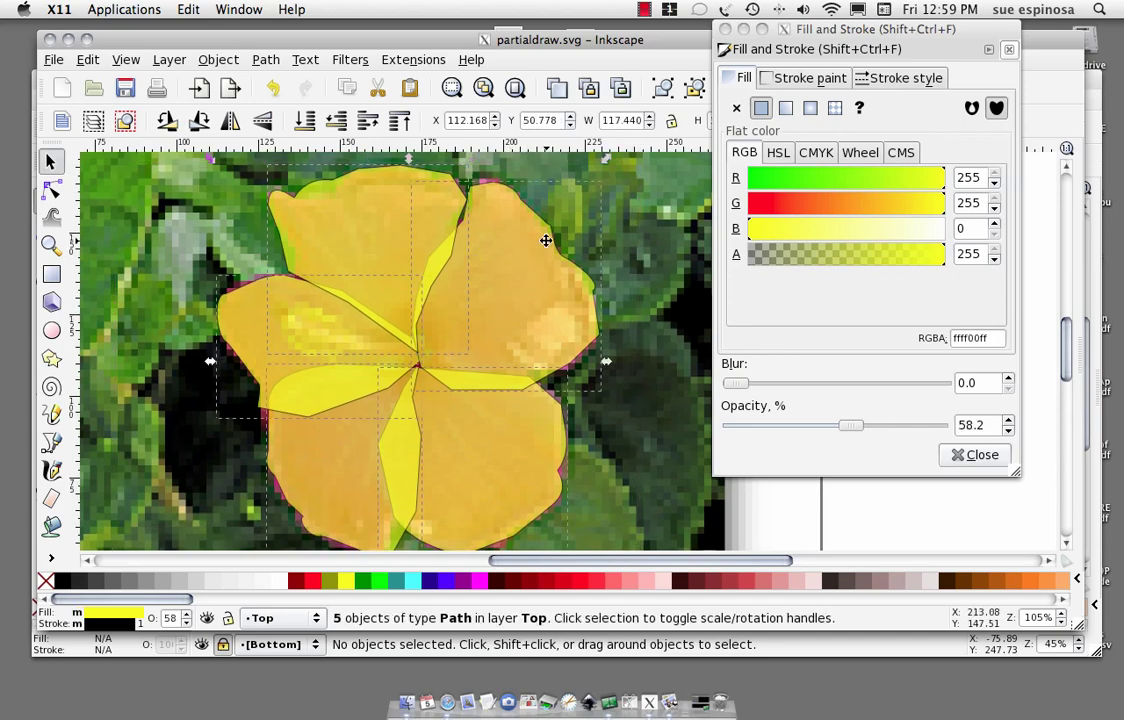
drag(551, 238, 829, 250)
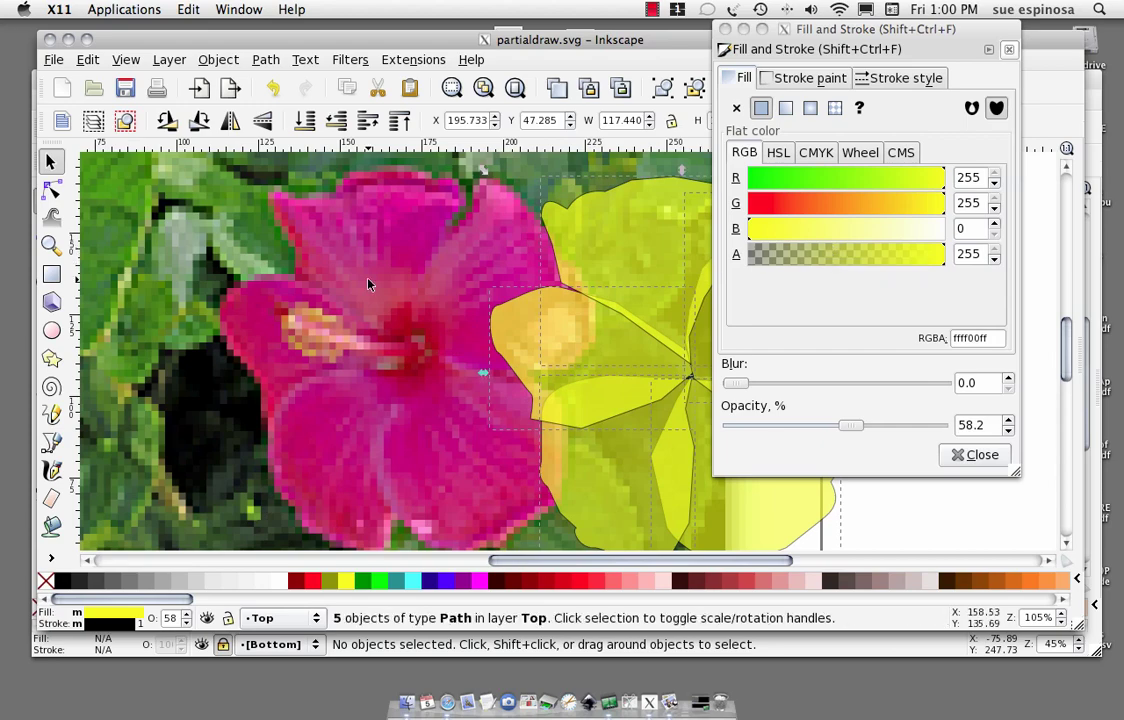
Trace the stamen with the Bezier pen as a closed narrow shape from the flower centre.
click(52, 442)
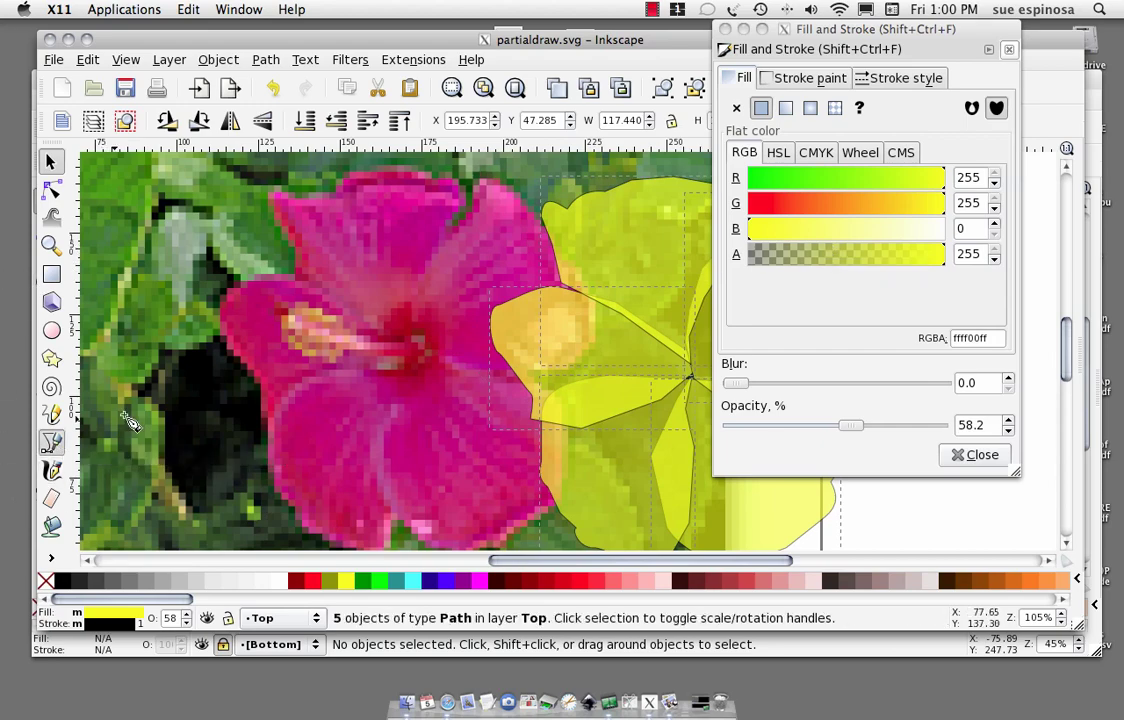
click(420, 353)
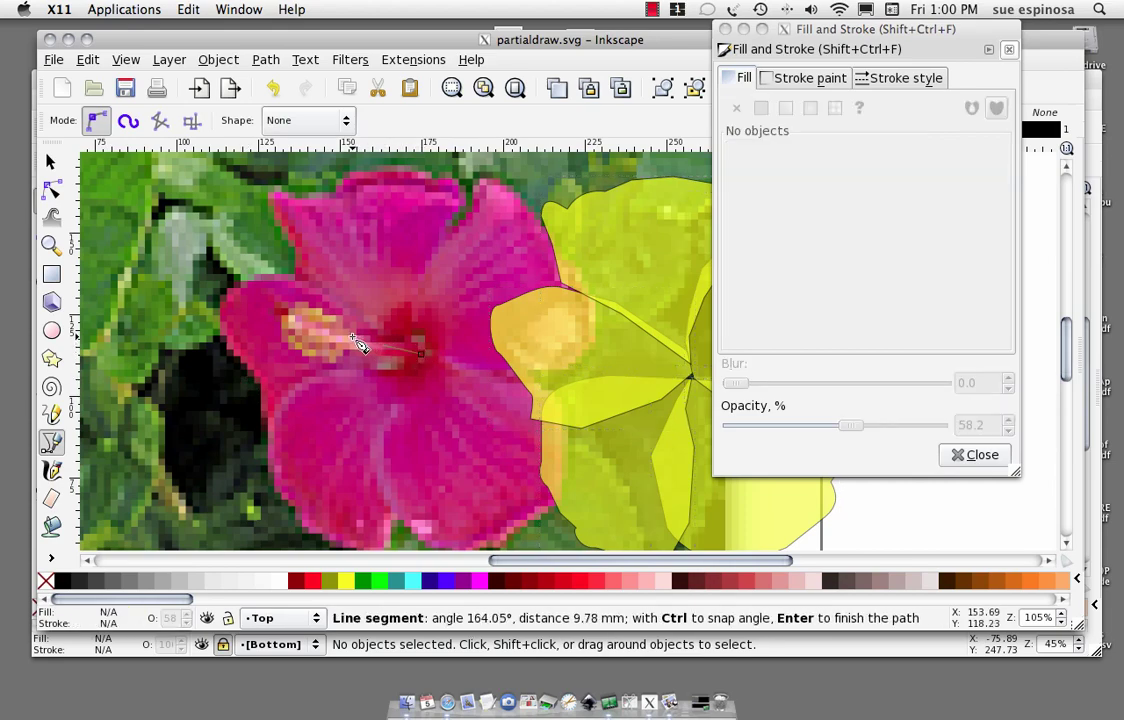
click(290, 340)
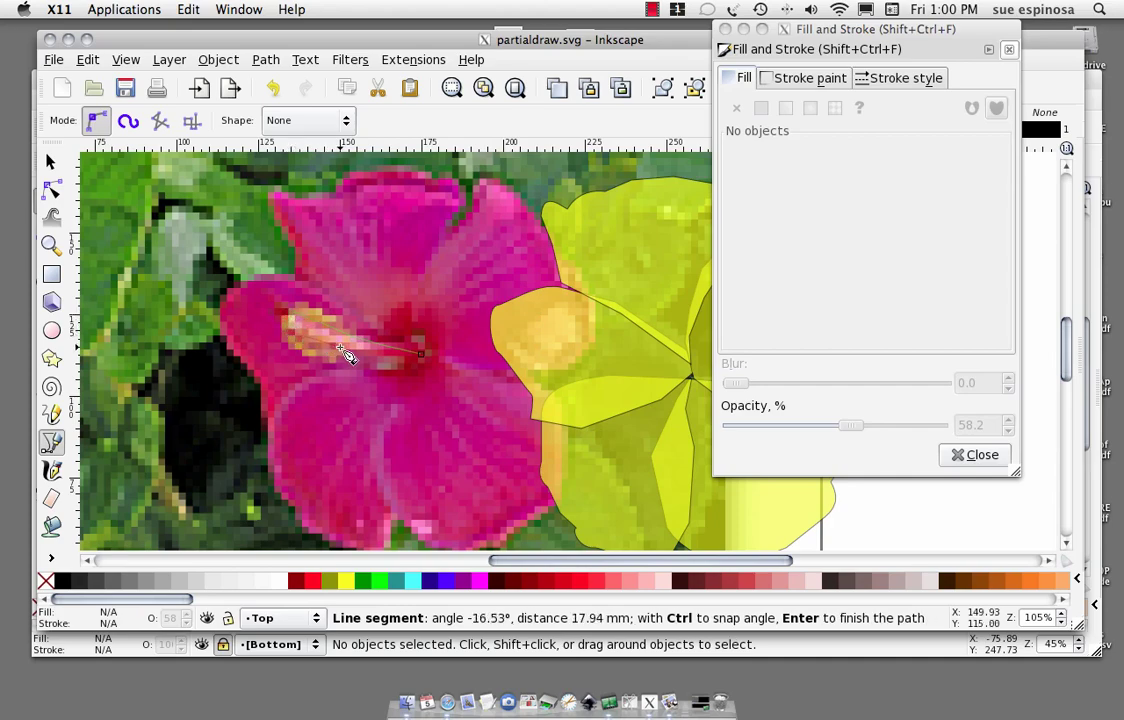
drag(345, 355, 370, 358)
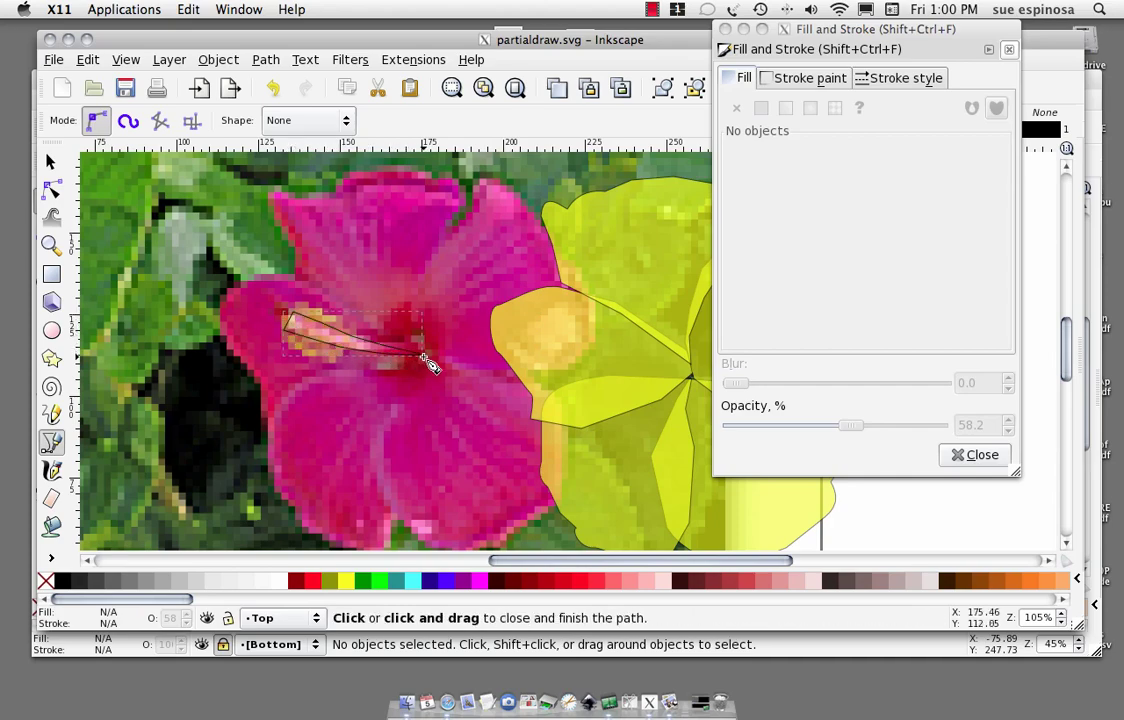
click(422, 356)
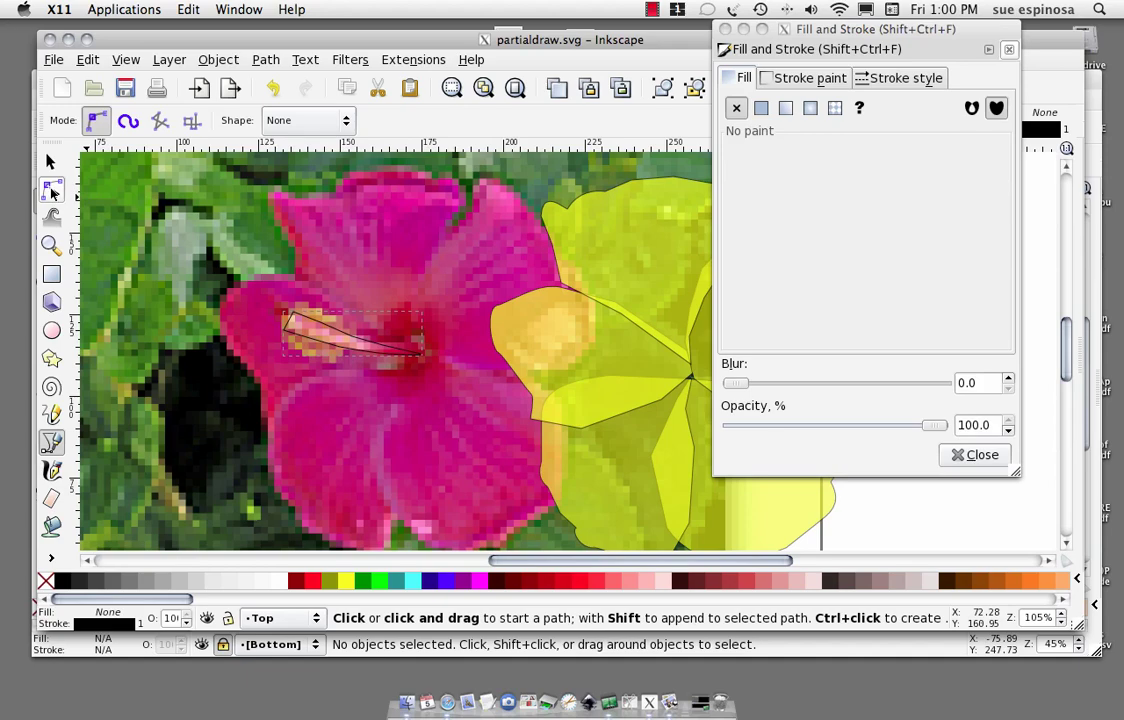
Fill the stamen solid yellow and stretch its left tip node further left.
click(52, 190)
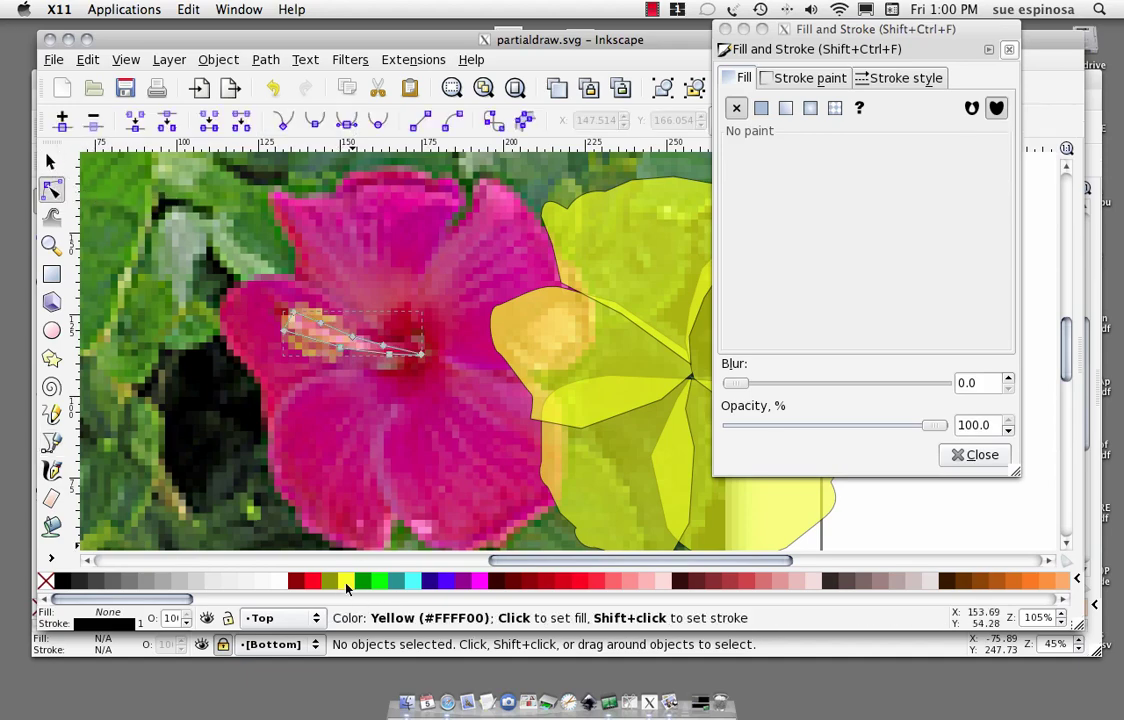
click(346, 581)
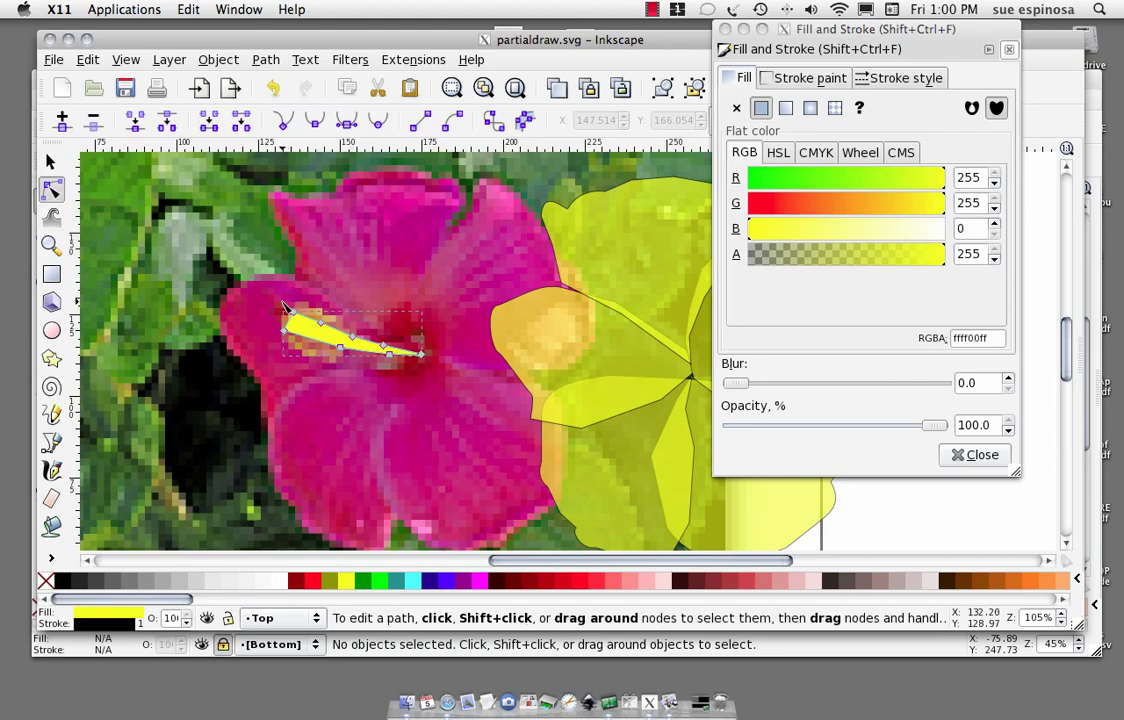
drag(302, 338, 292, 338)
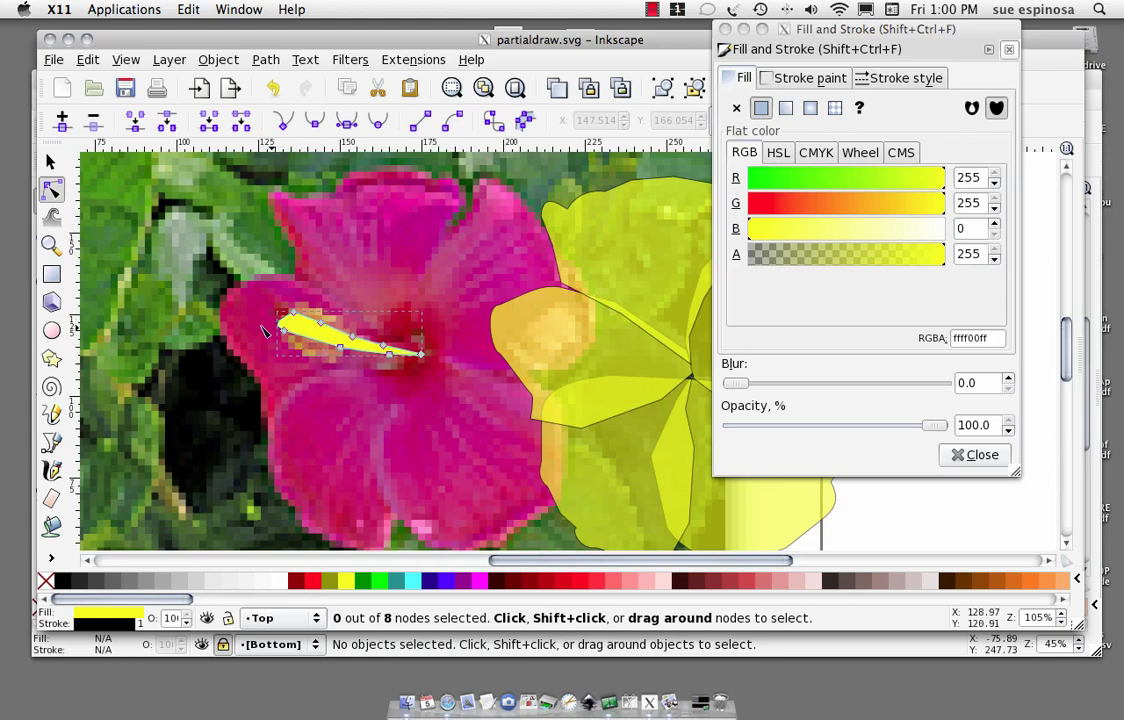
click(50, 161)
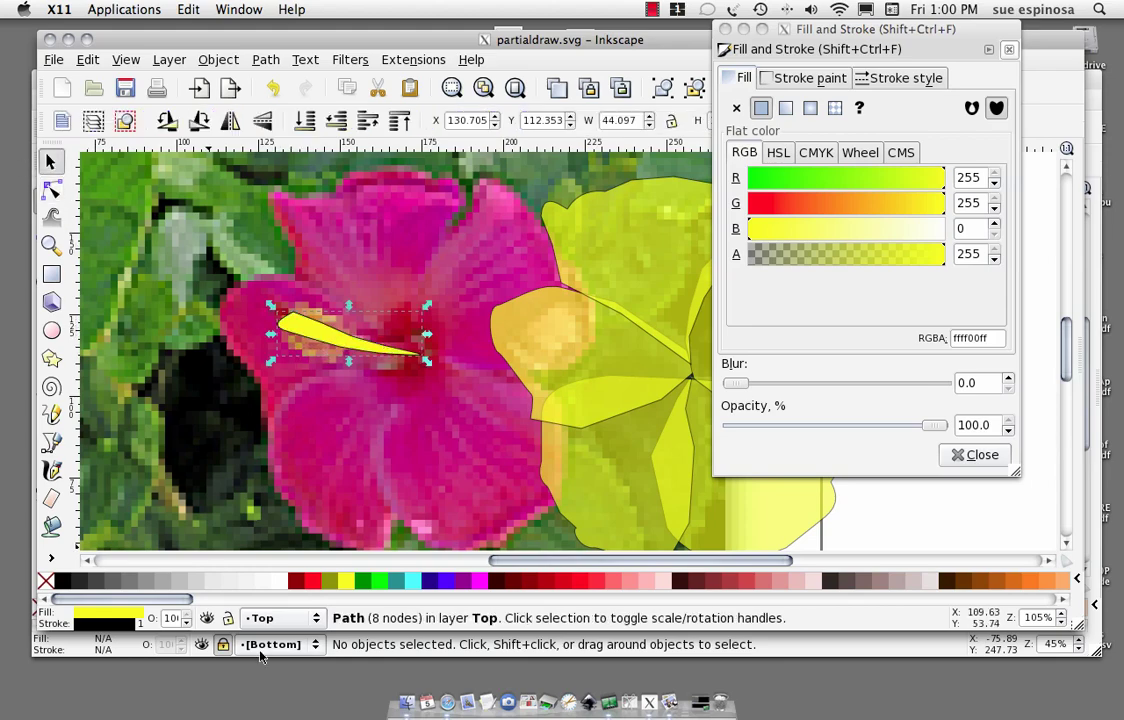
click(318, 624)
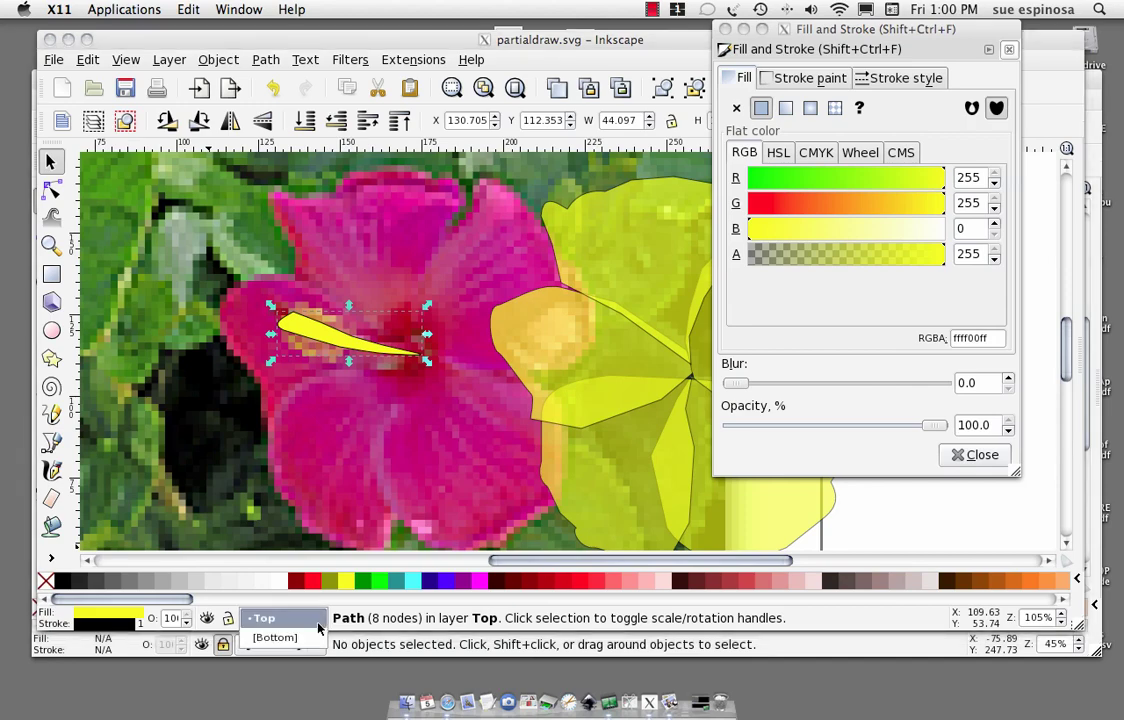
Hide the Bottom photo layer and move the Fill and Stroke dialog aside.
click(300, 638)
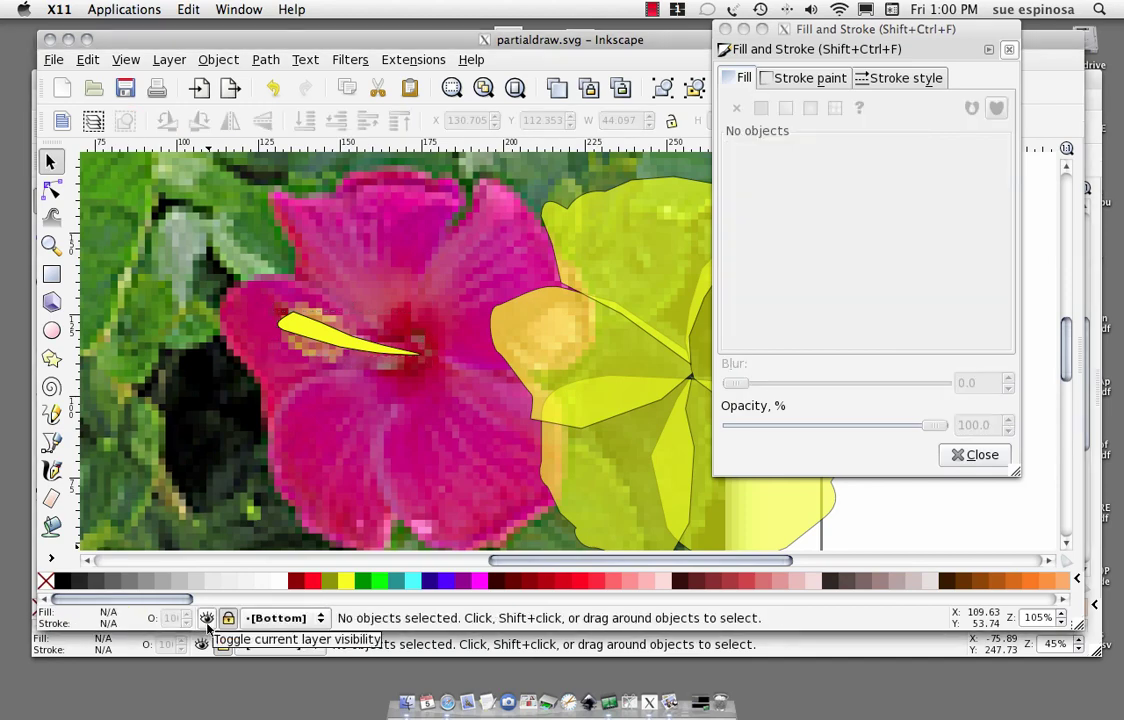
click(207, 618)
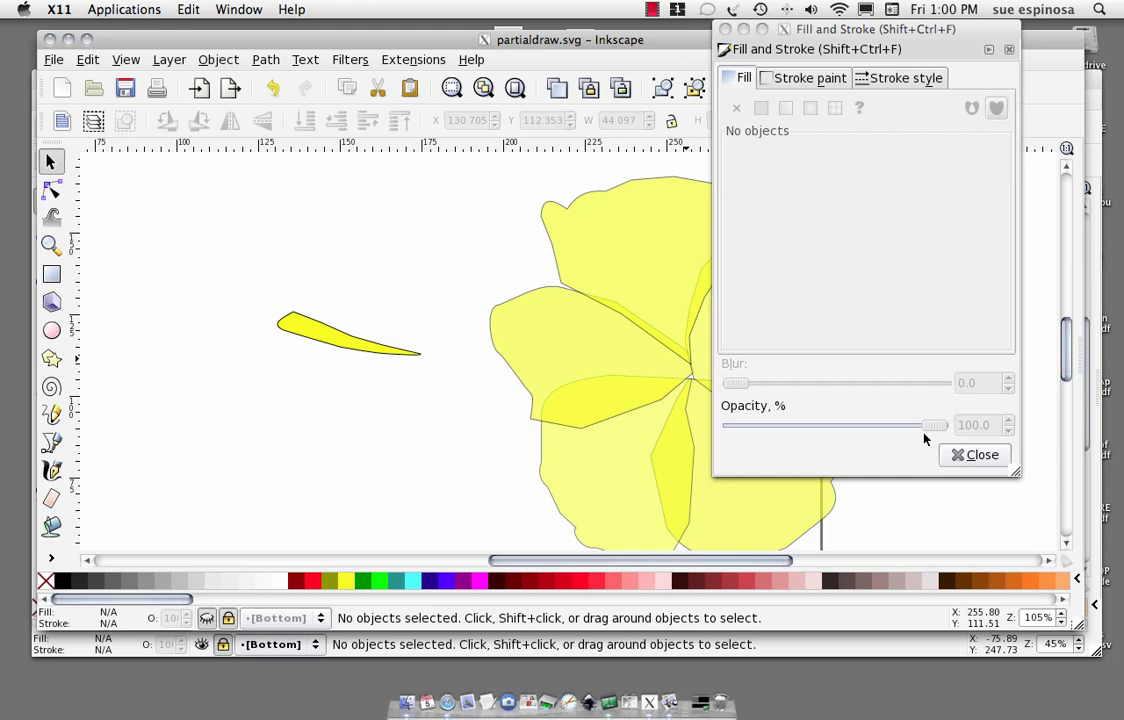
drag(955, 35, 1113, 38)
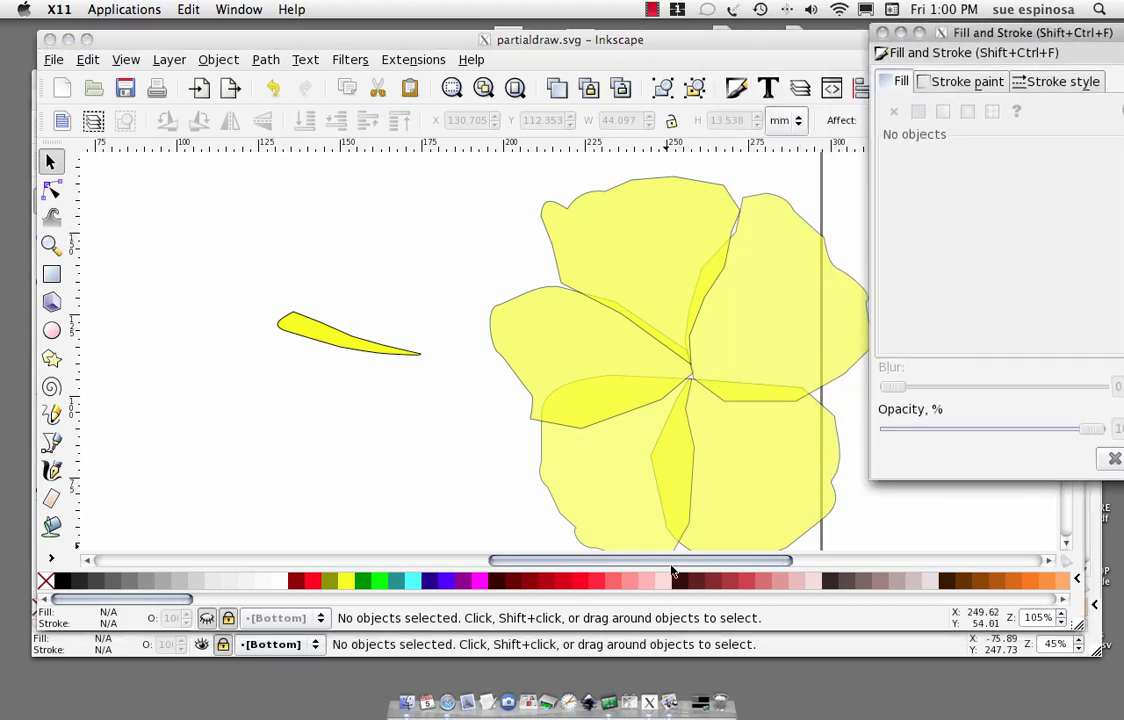
drag(701, 570, 745, 570)
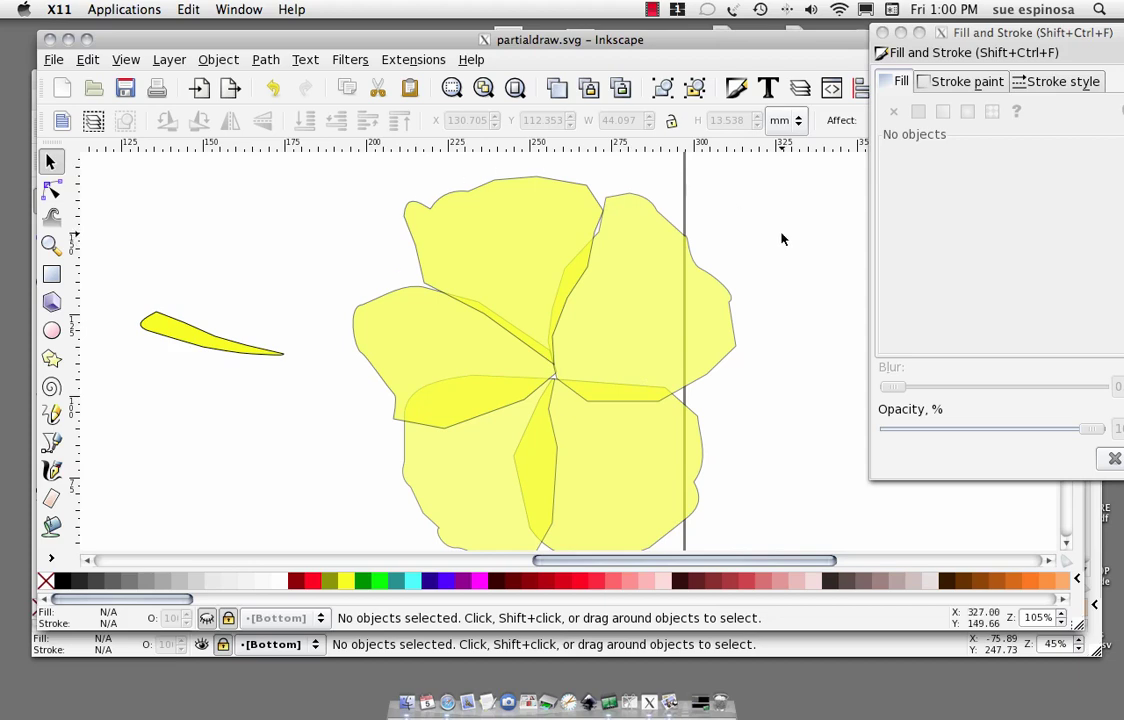
click(52, 190)
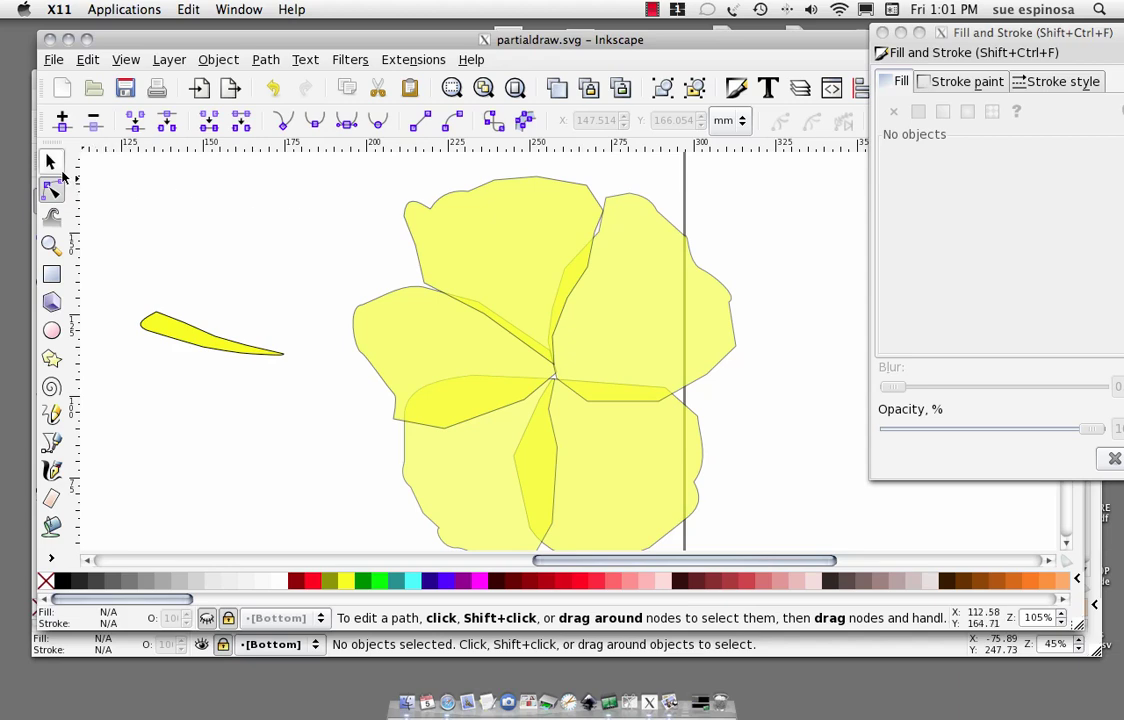
Make all nodes of the top and right petals smooth.
click(52, 163)
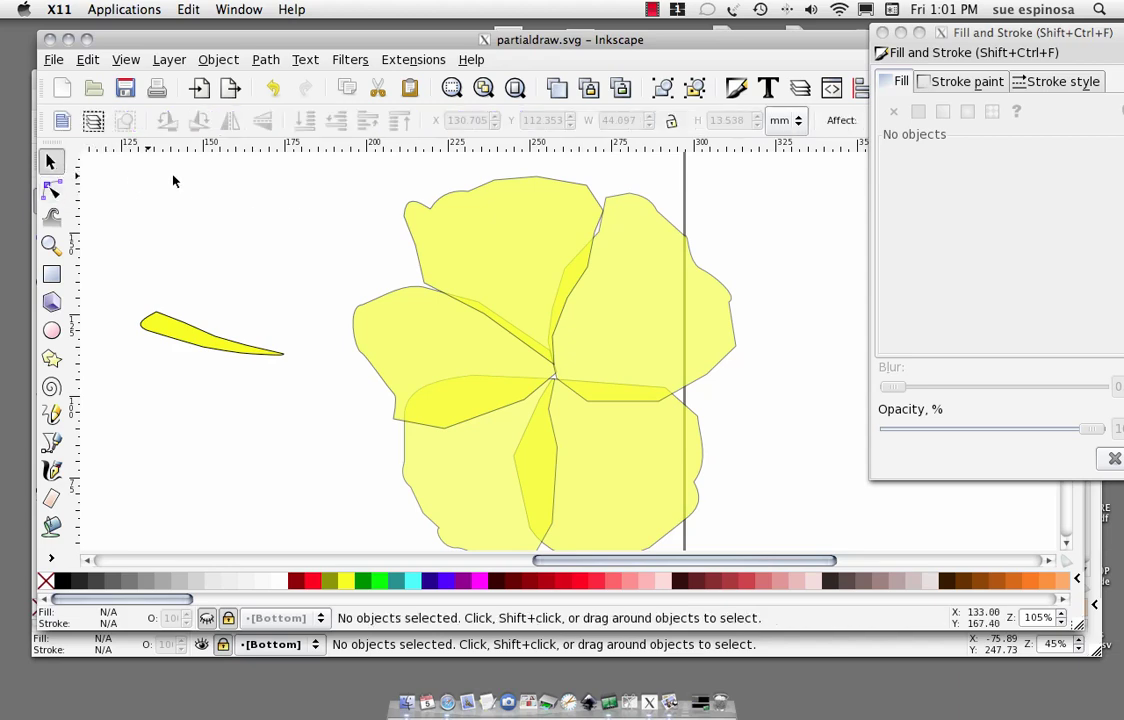
click(453, 193)
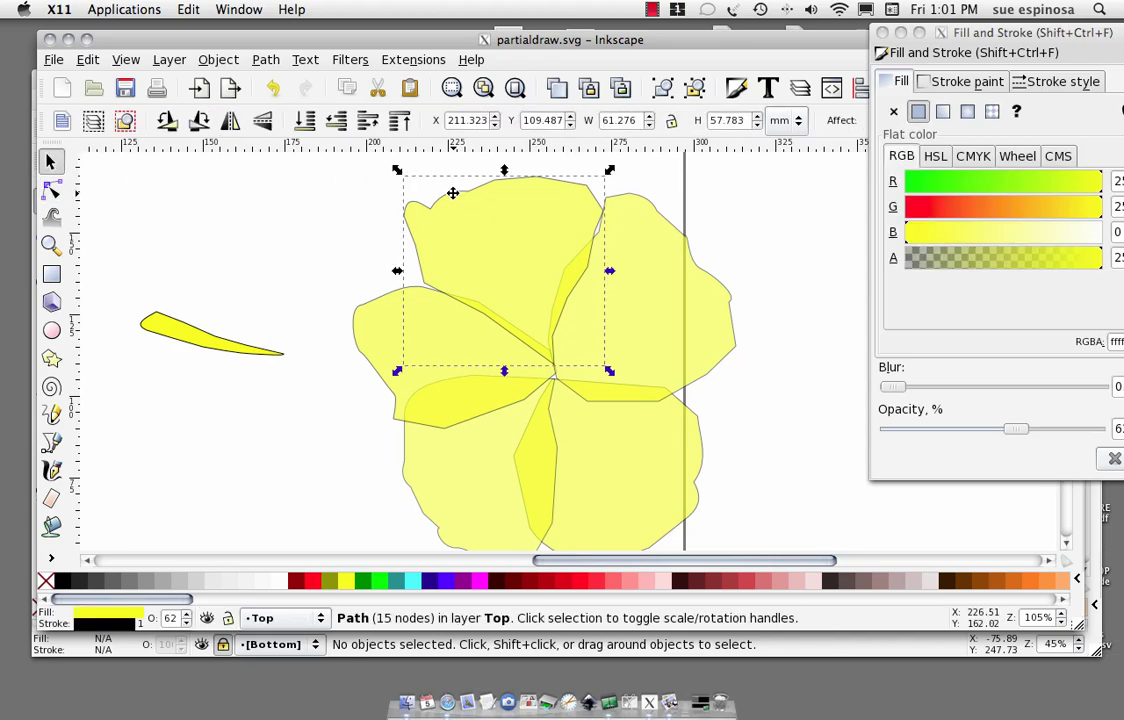
click(53, 191)
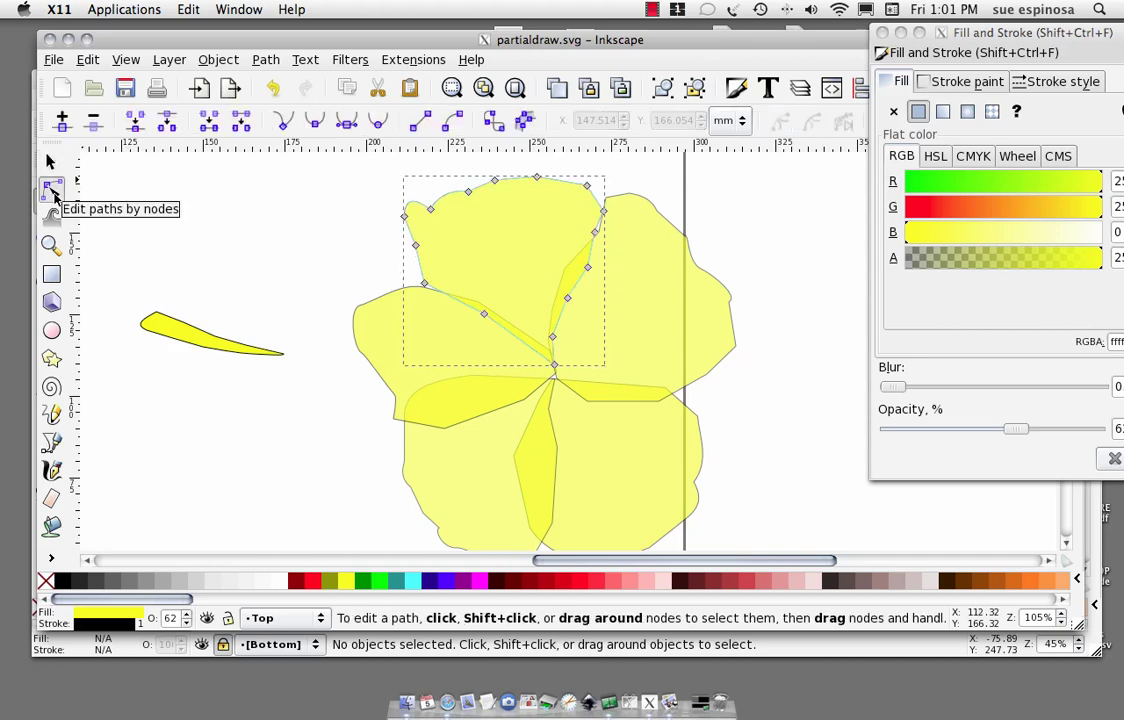
drag(366, 157, 645, 369)
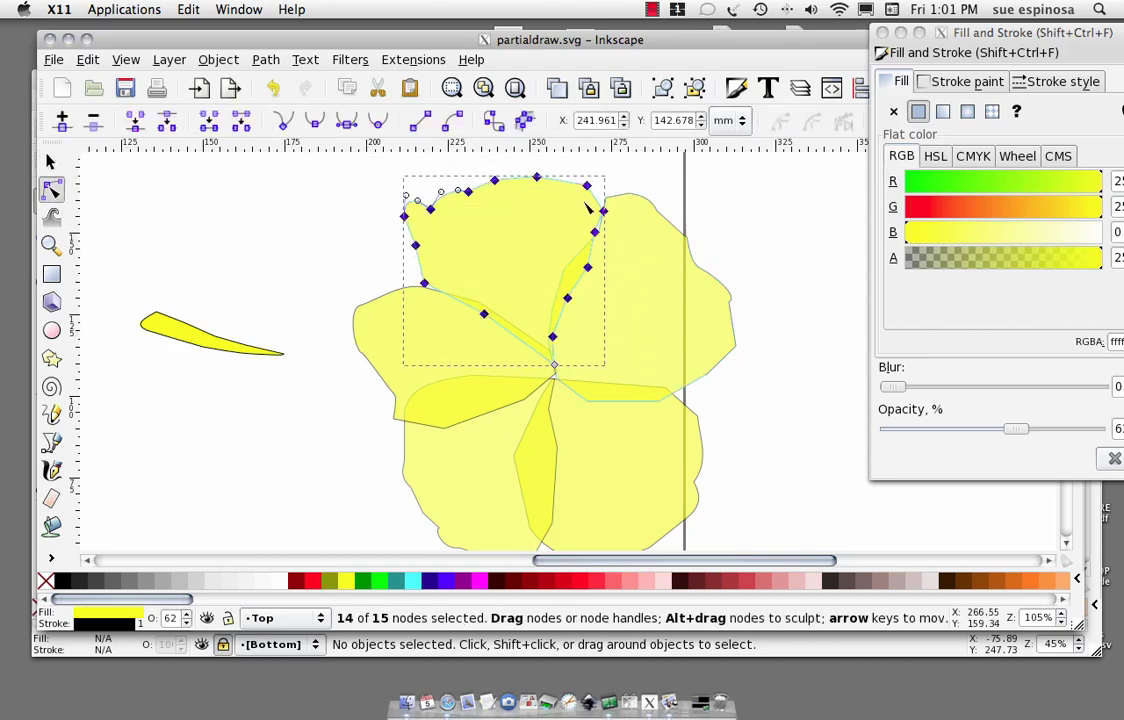
click(318, 130)
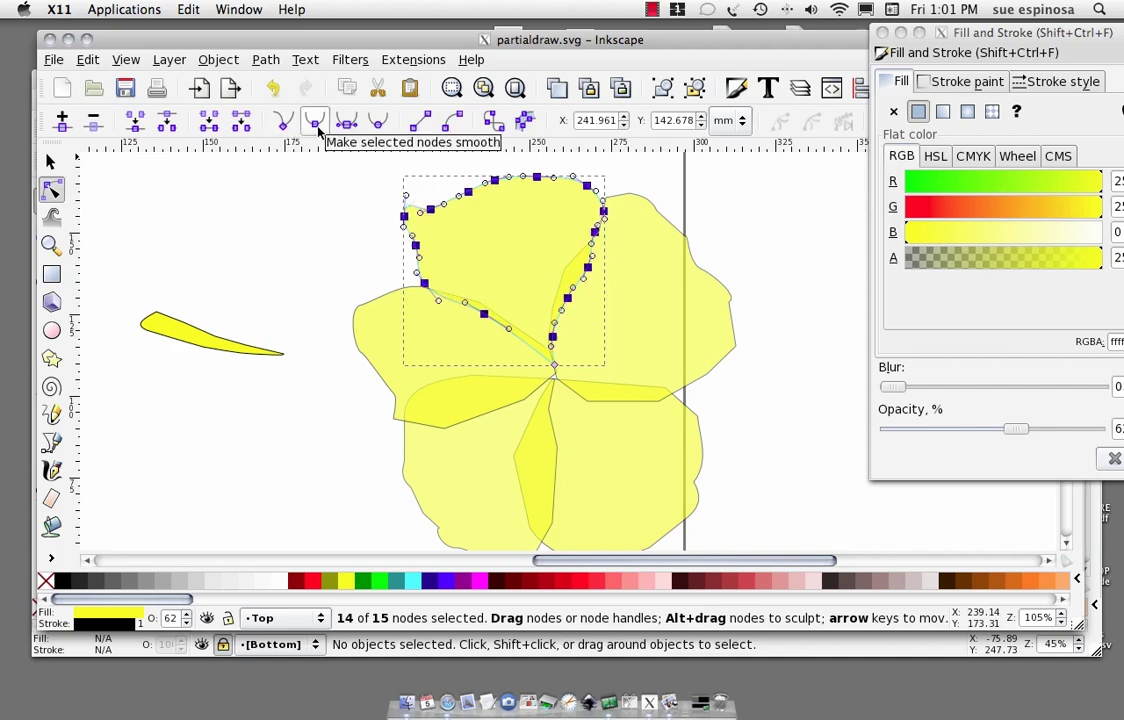
drag(603, 178, 793, 464)
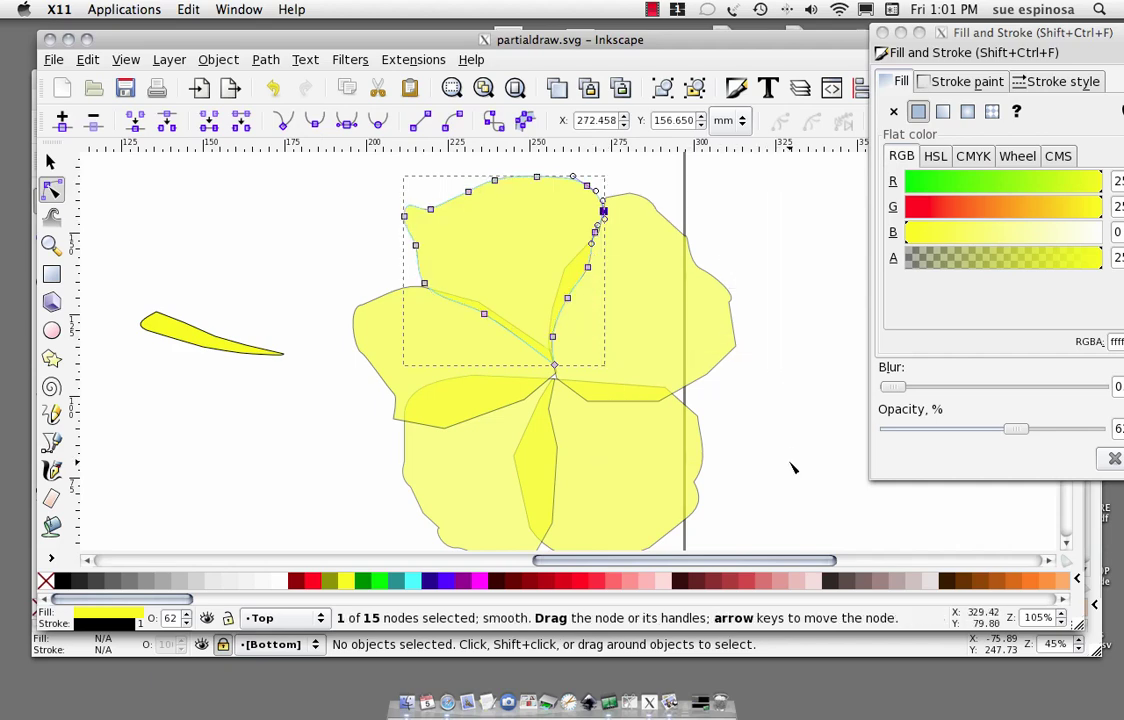
click(726, 294)
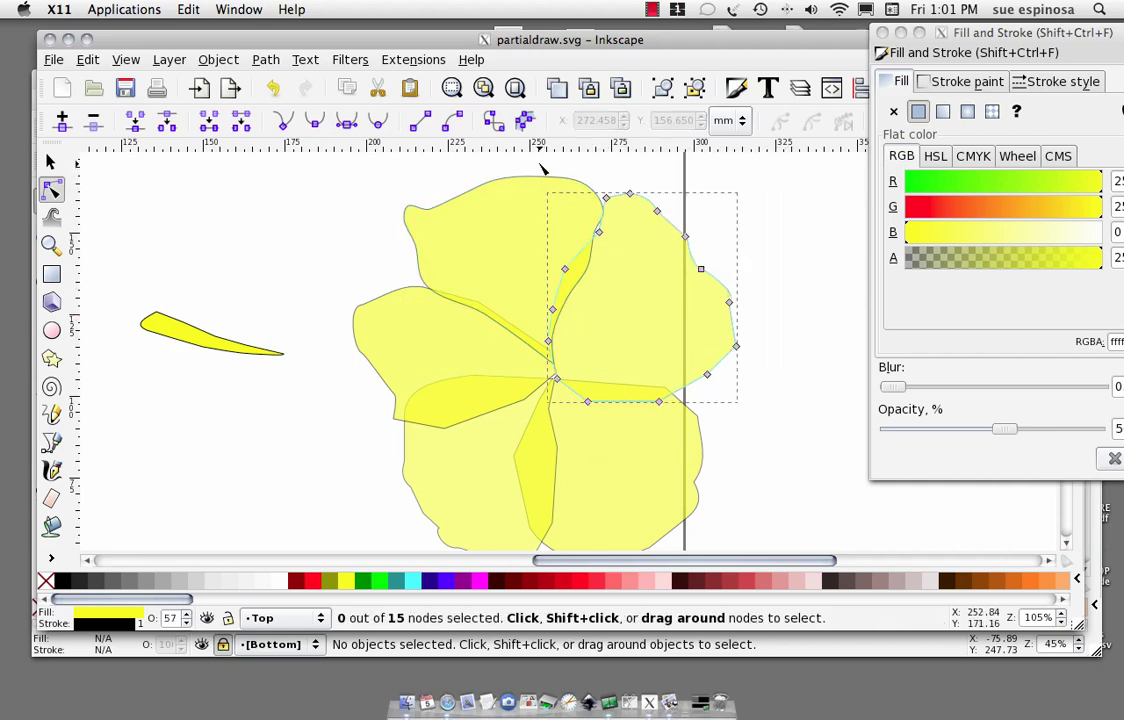
drag(543, 170, 793, 427)
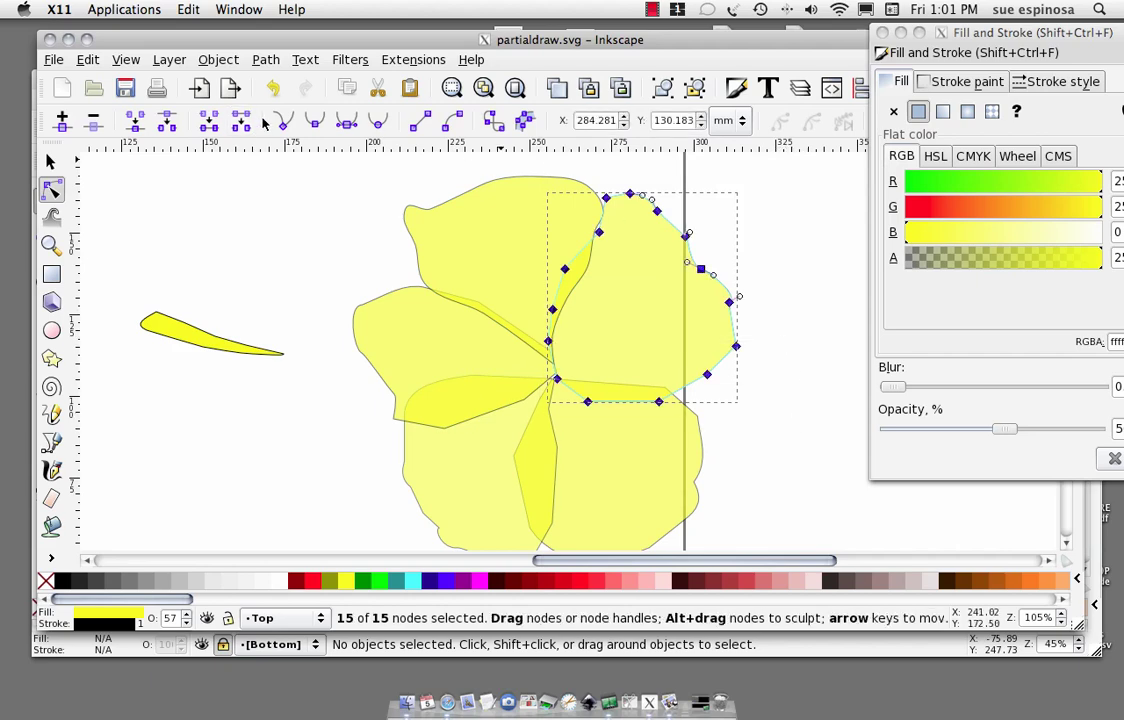
click(313, 122)
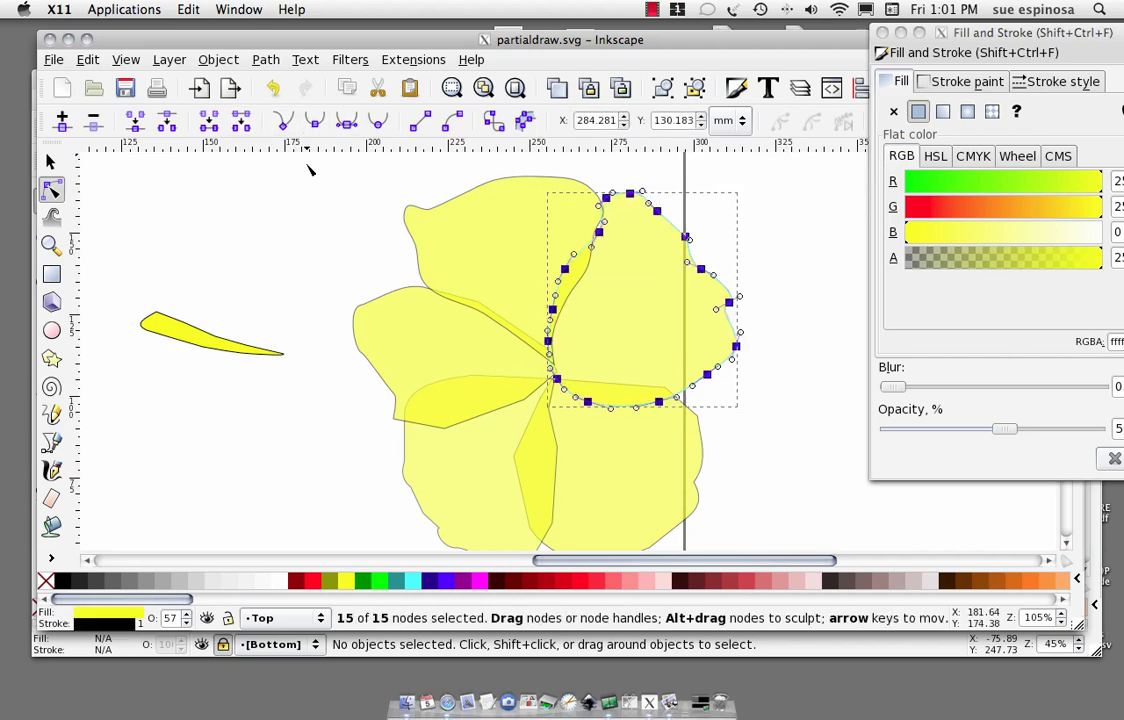
Make all nodes of the left and bottom-left petals smooth.
click(369, 314)
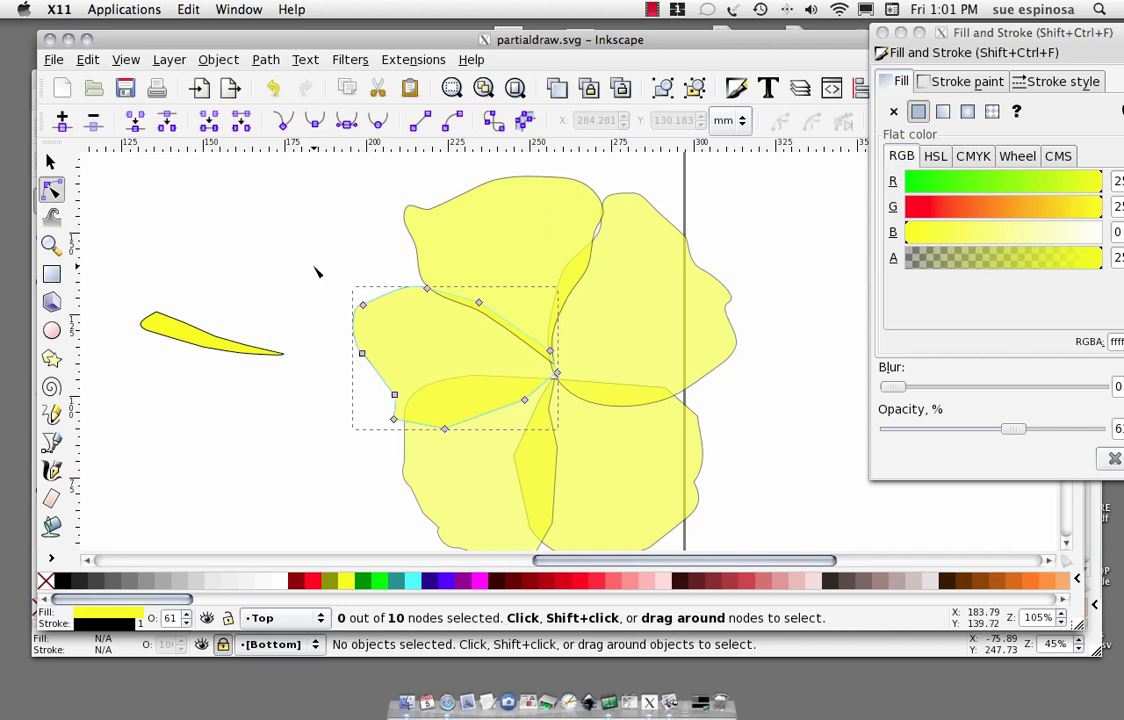
drag(314, 266, 560, 458)
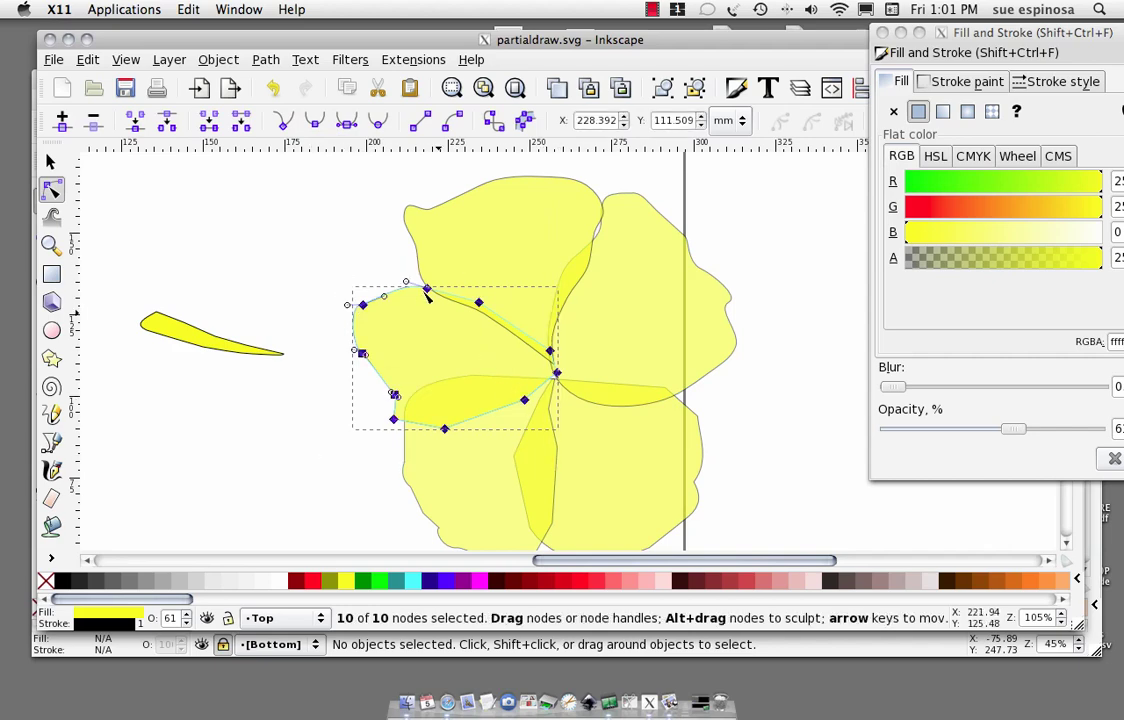
click(316, 122)
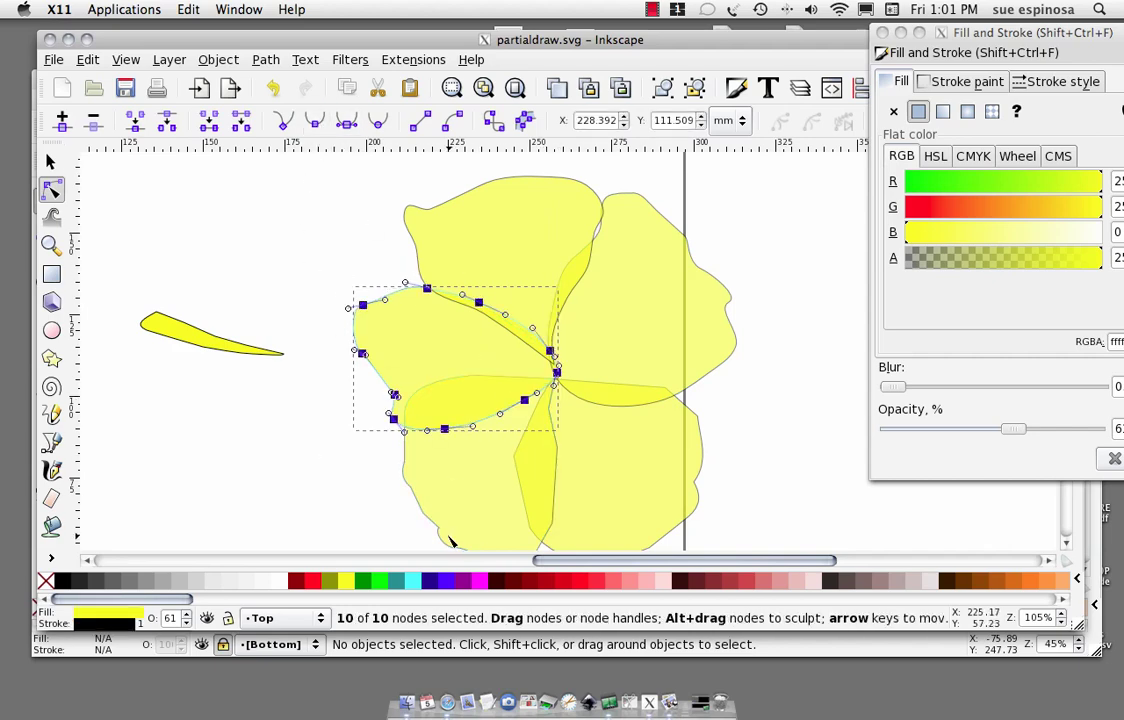
click(445, 540)
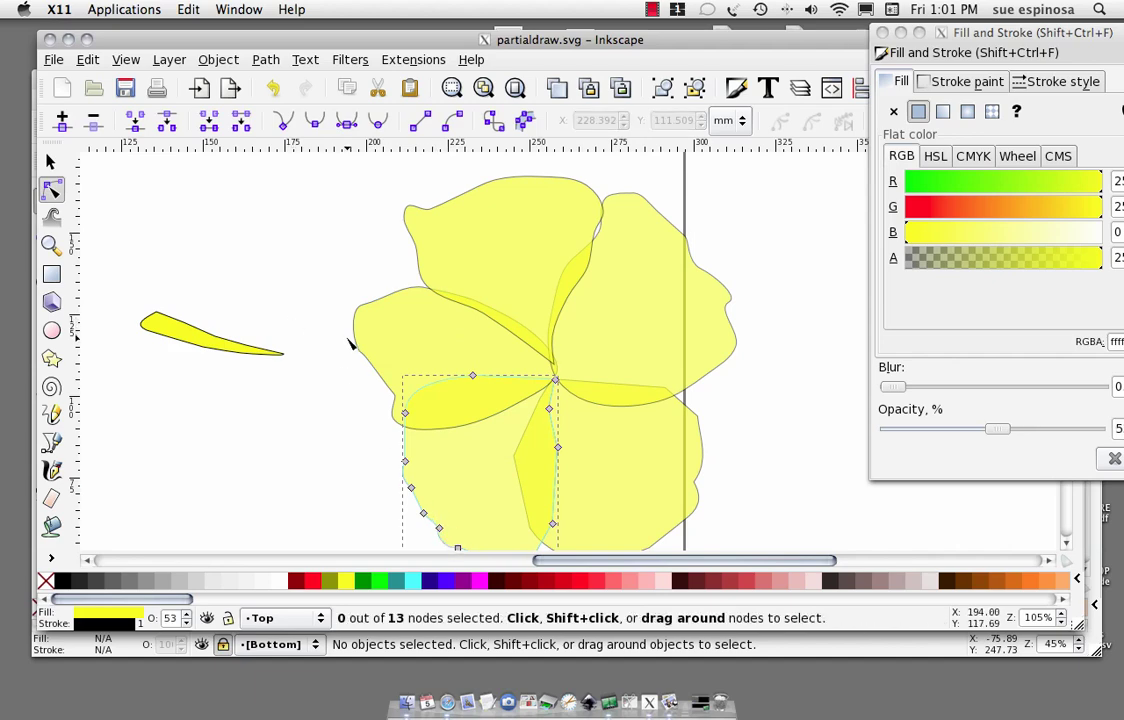
drag(374, 358, 615, 541)
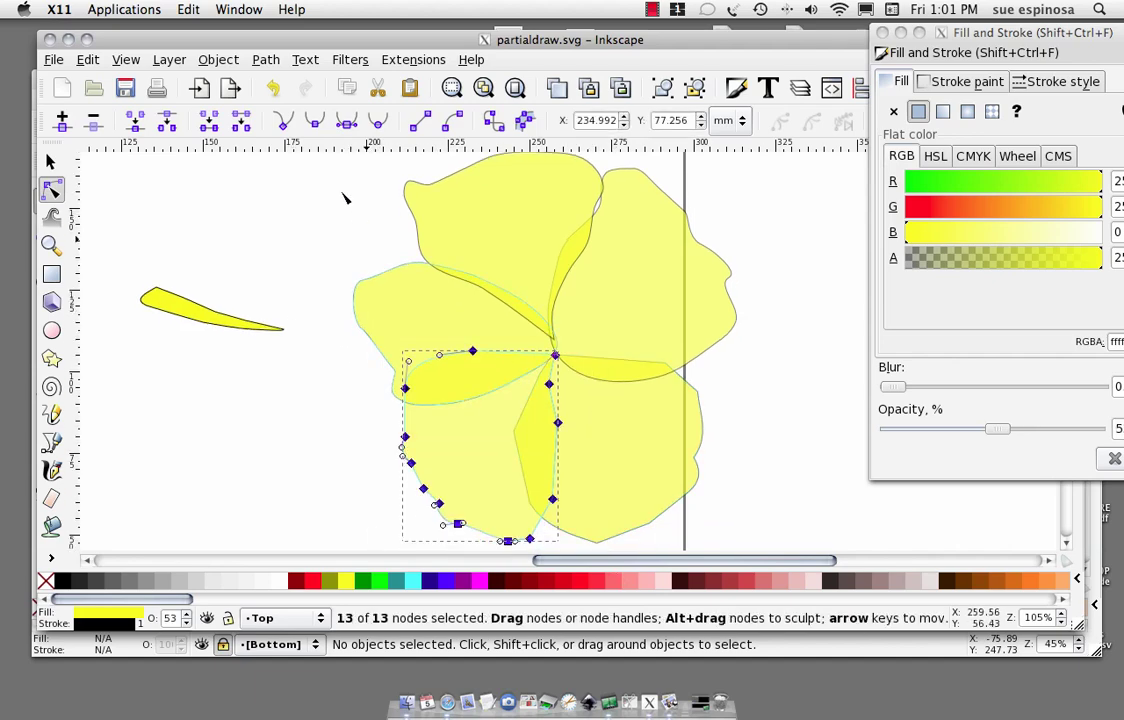
click(316, 120)
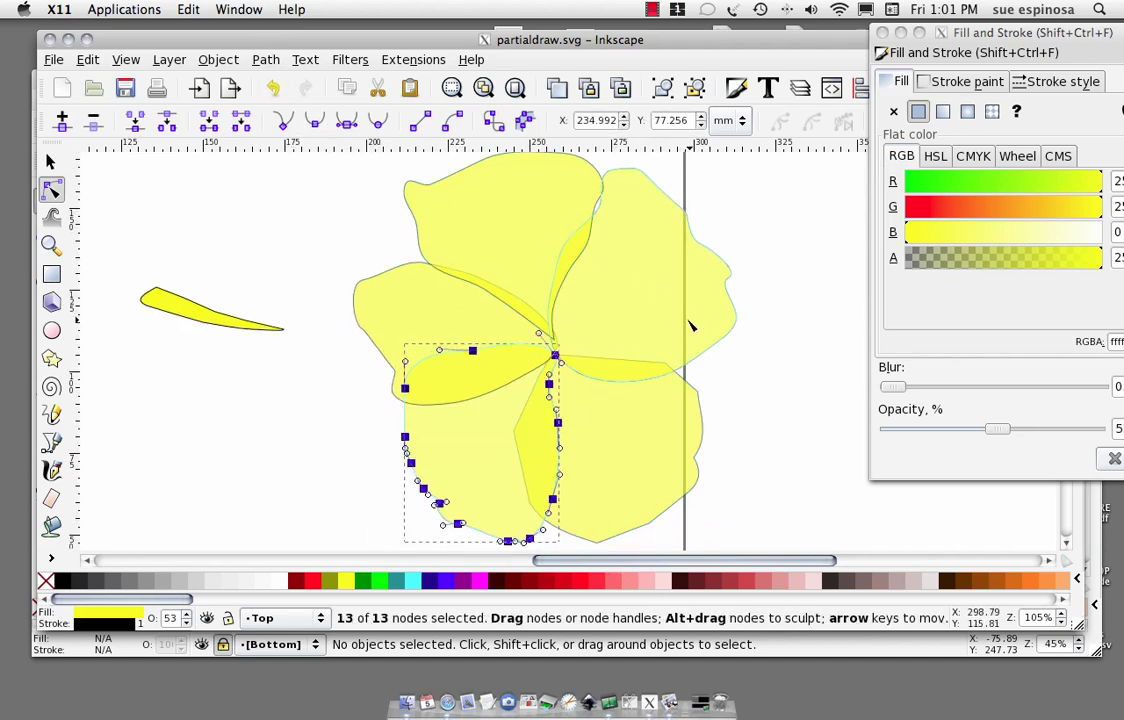
Make all nodes of the bottom-right petal and the leaf smooth.
click(592, 351)
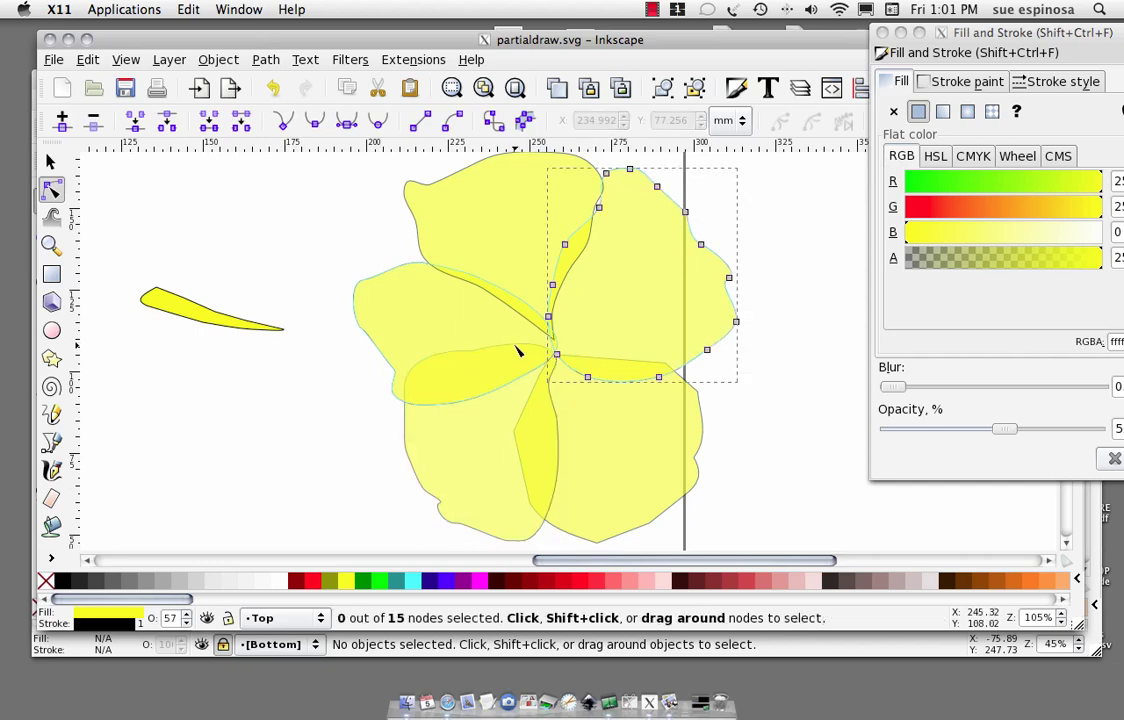
click(698, 421)
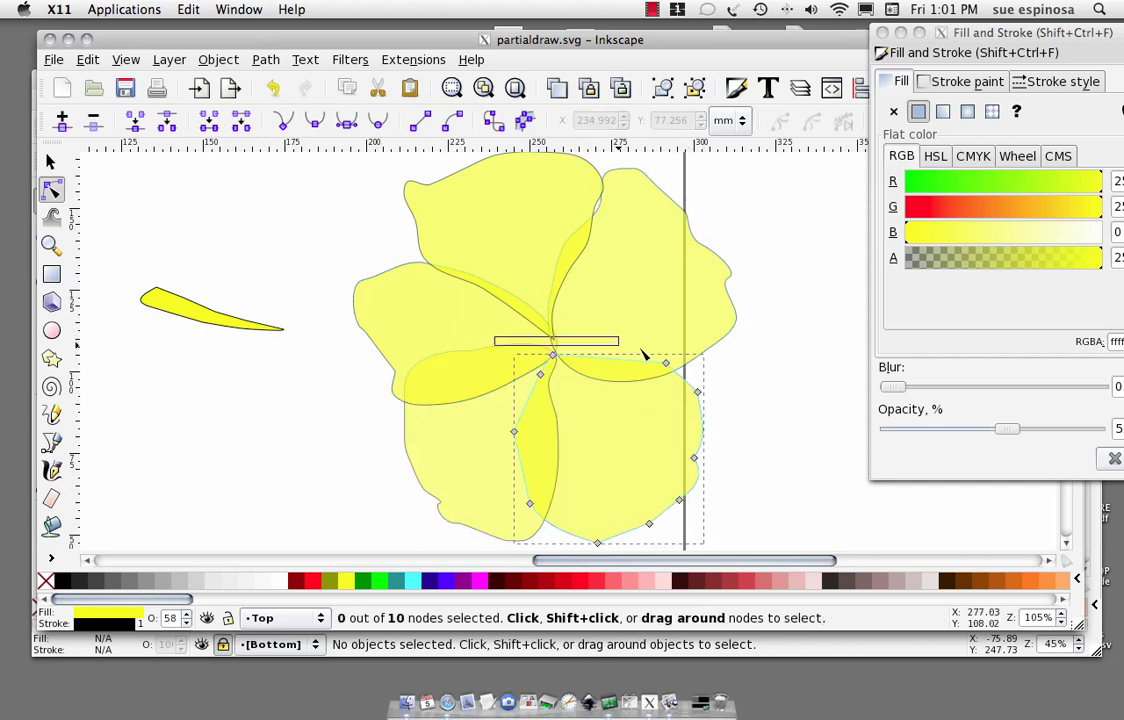
drag(643, 352, 758, 539)
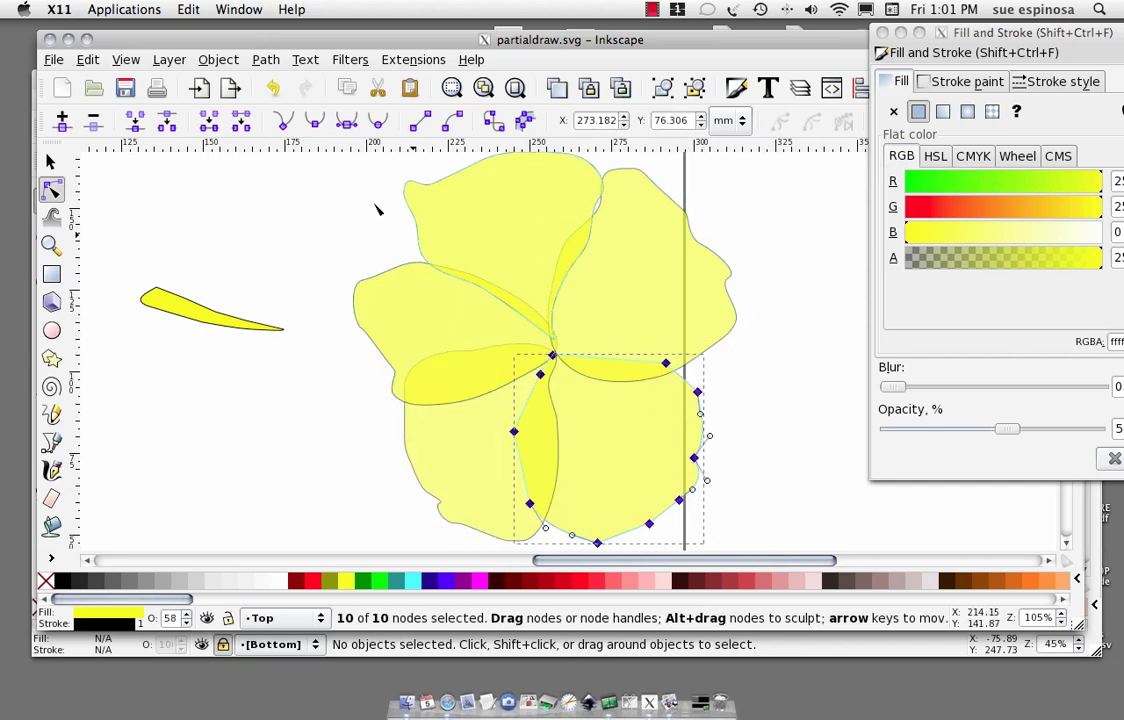
click(313, 121)
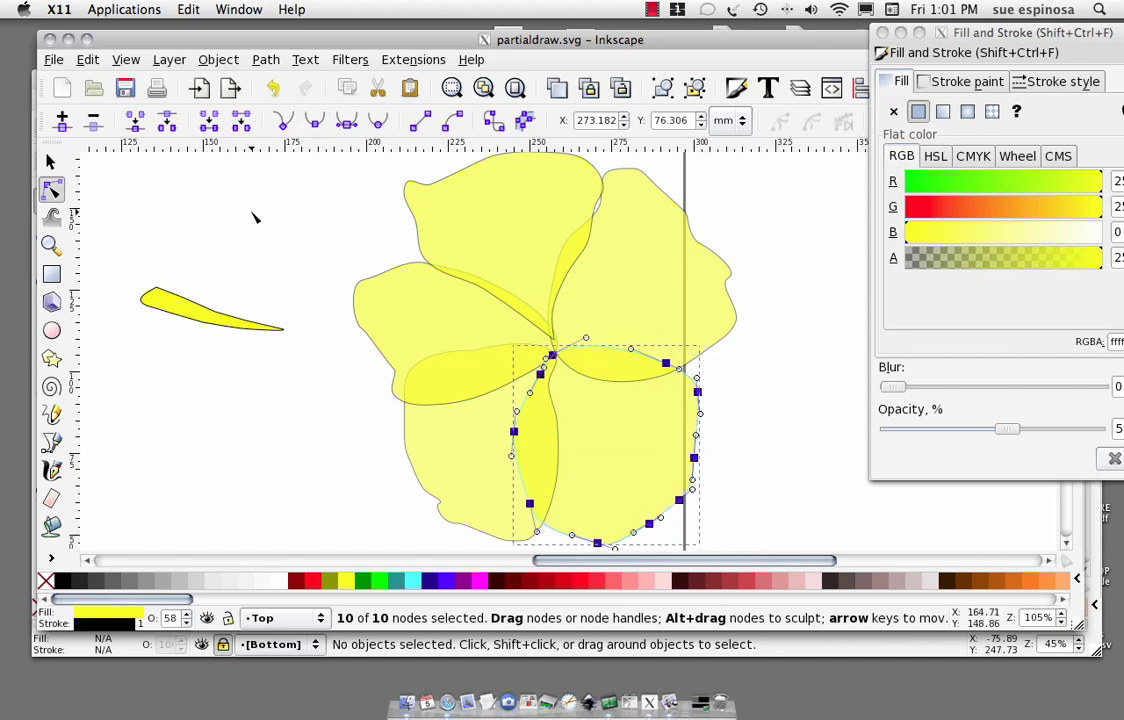
click(204, 309)
drag(116, 272, 304, 380)
click(314, 121)
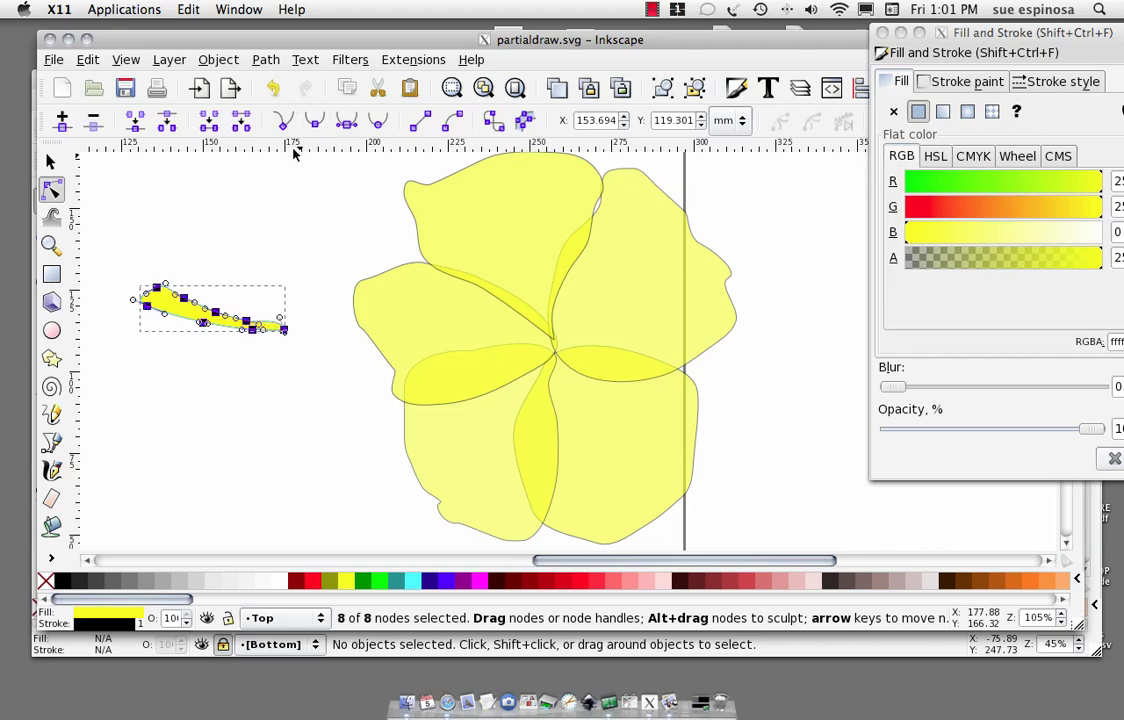
click(210, 216)
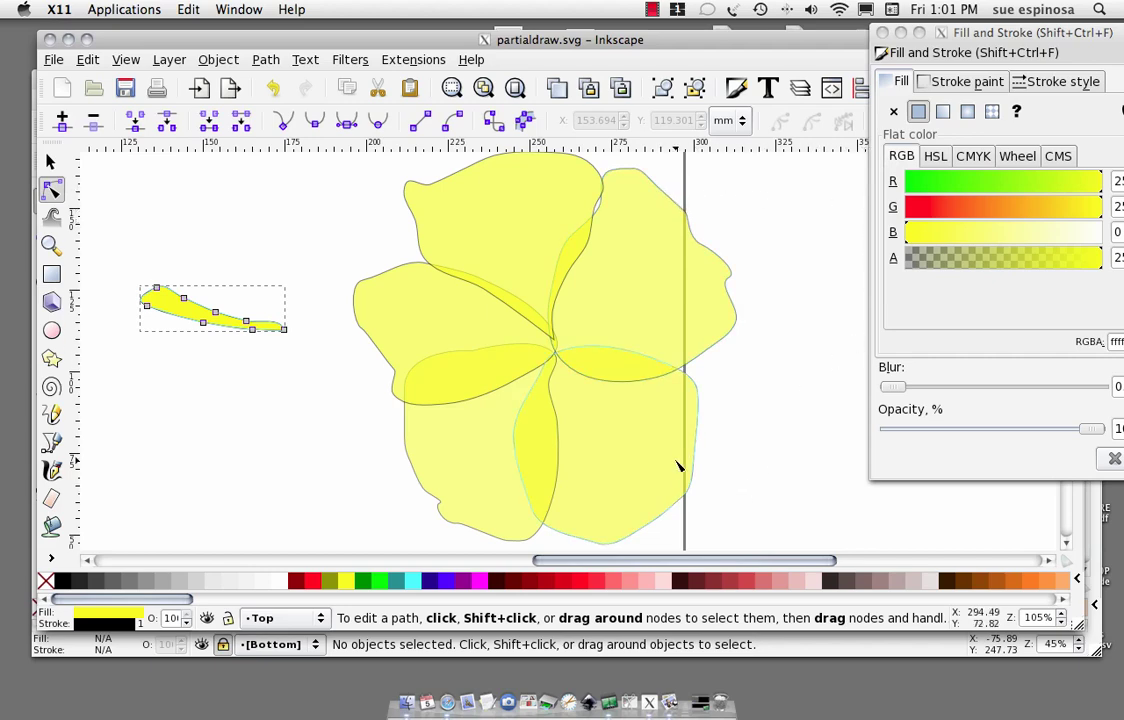
Drag lower-right petal segments to dent its bottom edge and bulge its right edge outward.
click(657, 521)
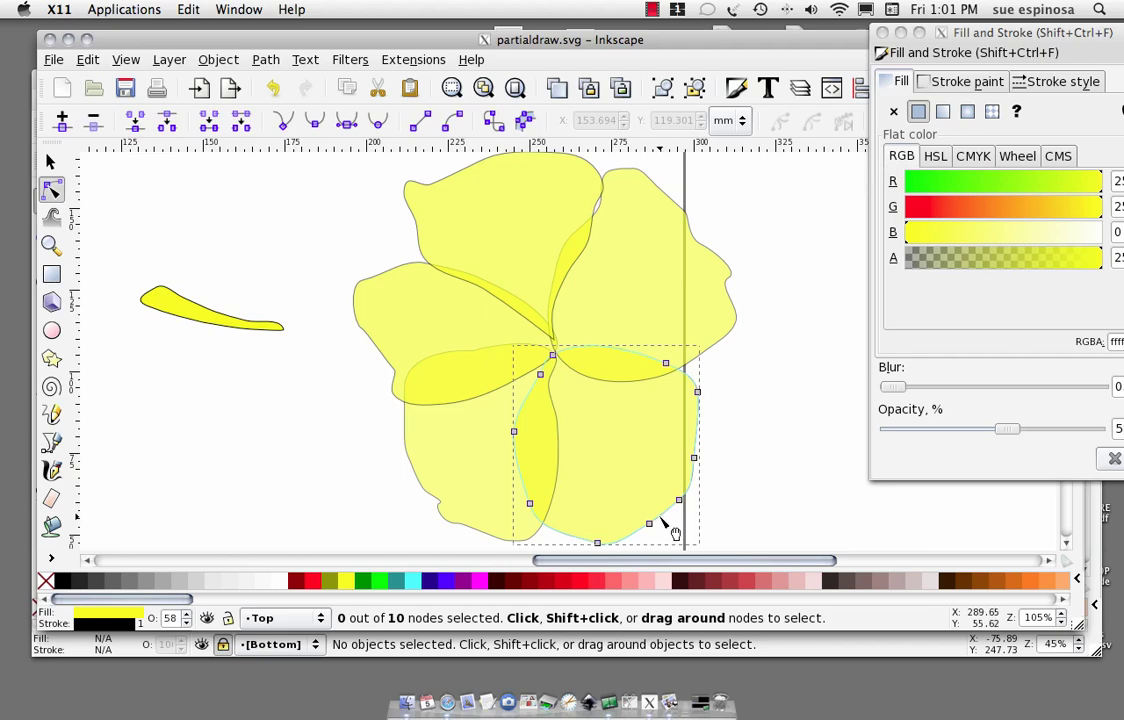
drag(676, 533, 669, 518)
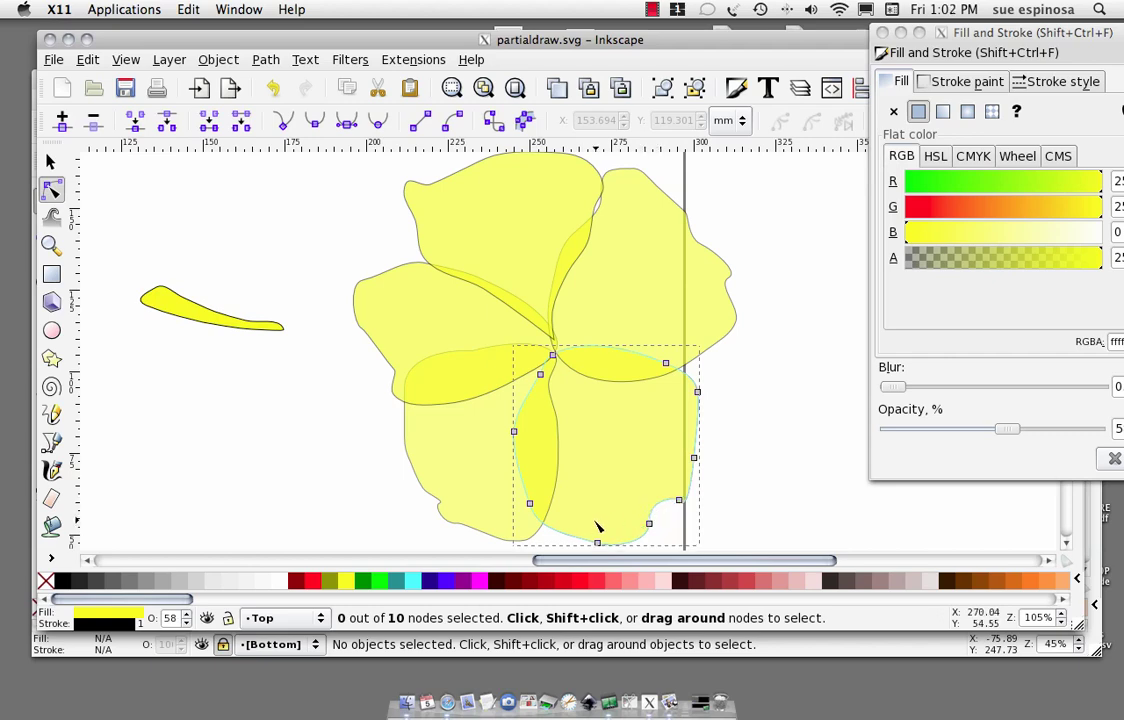
drag(582, 534, 525, 420)
key(ctrl+z)
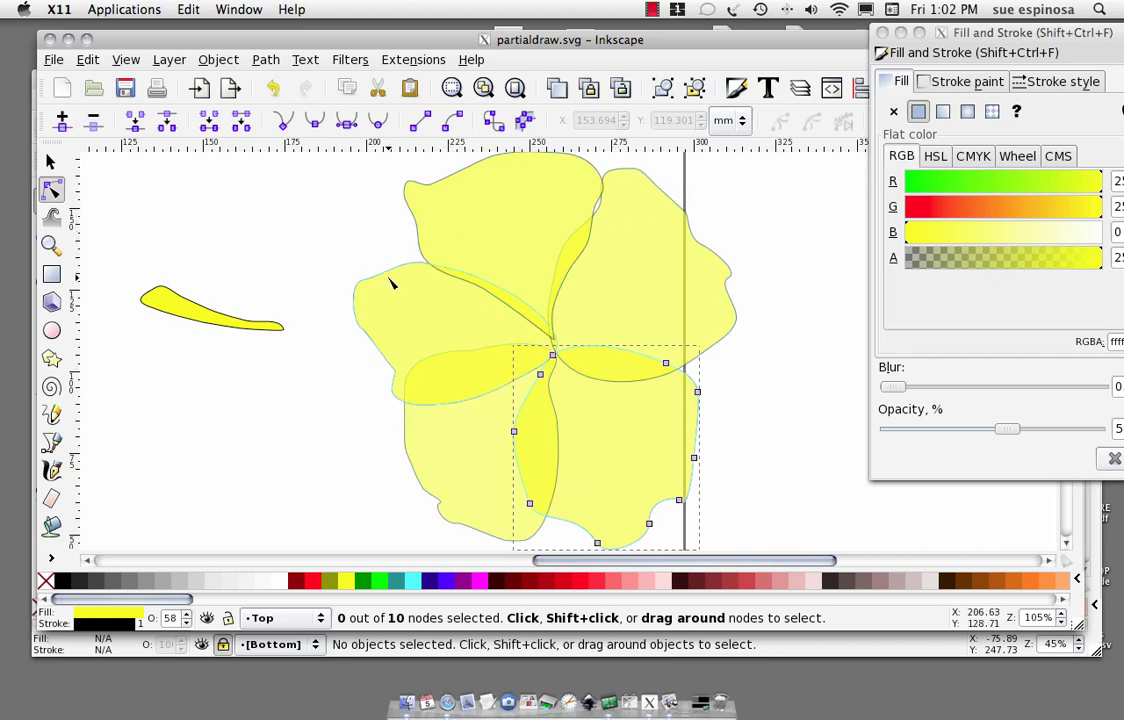
click(788, 287)
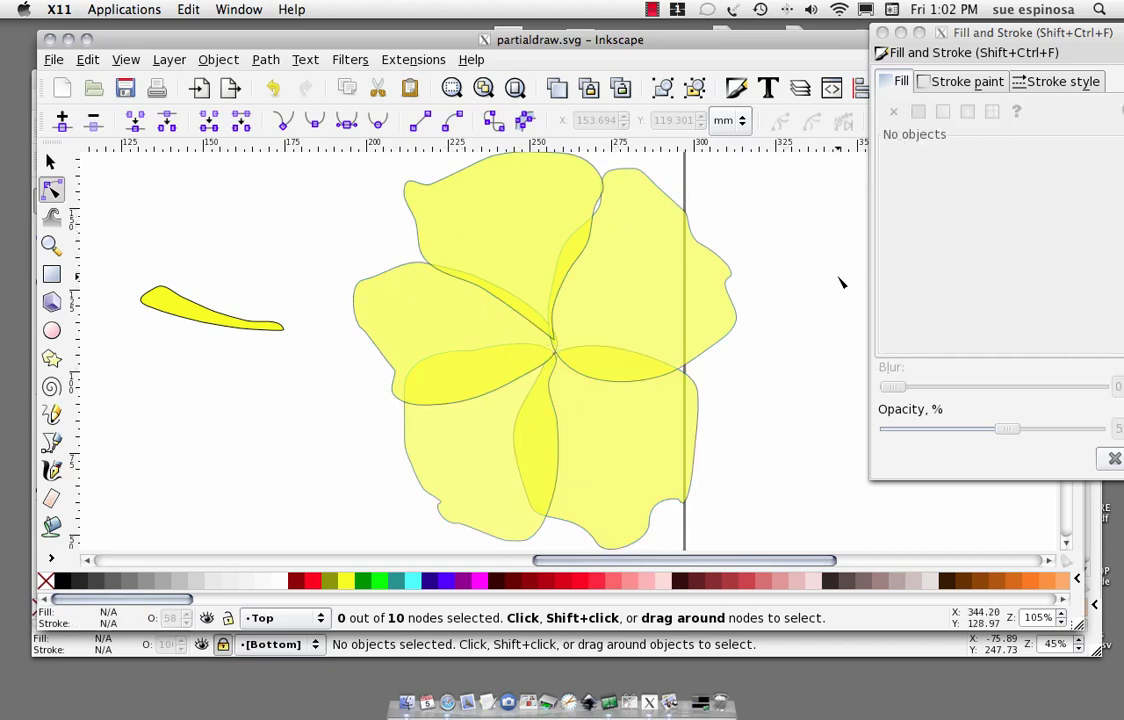
click(702, 390)
drag(705, 396, 698, 384)
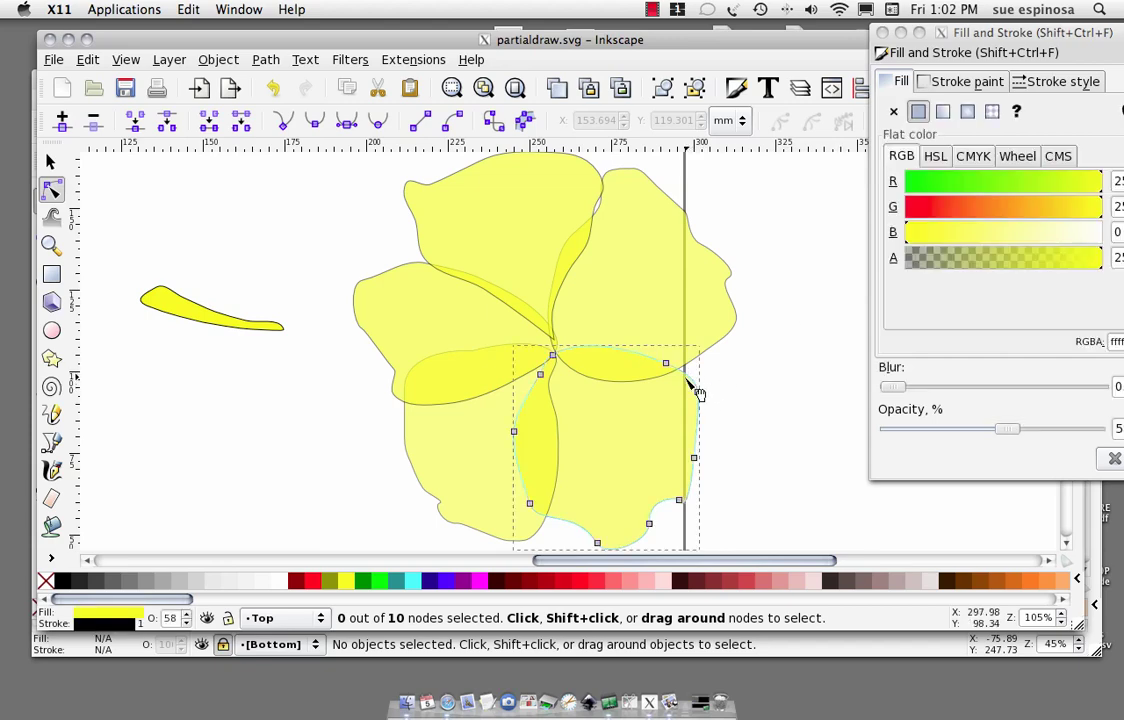
click(758, 372)
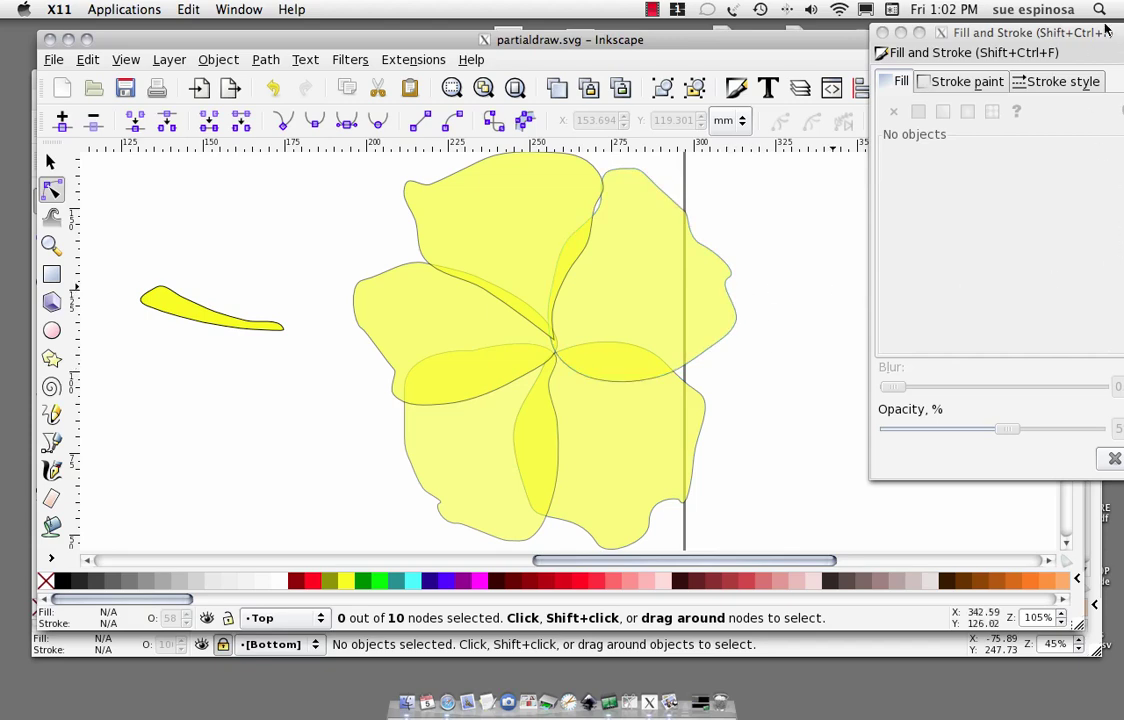
drag(1117, 35, 1048, 37)
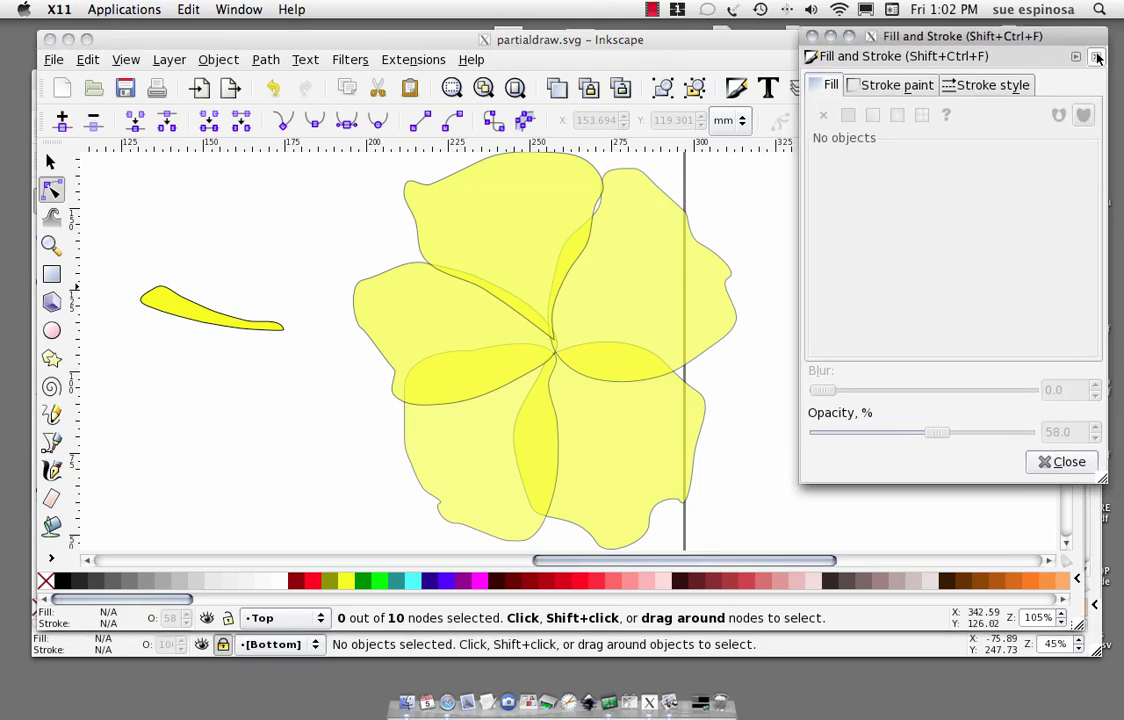
Zoom out and rubber-band select all five yellow petals.
click(1097, 60)
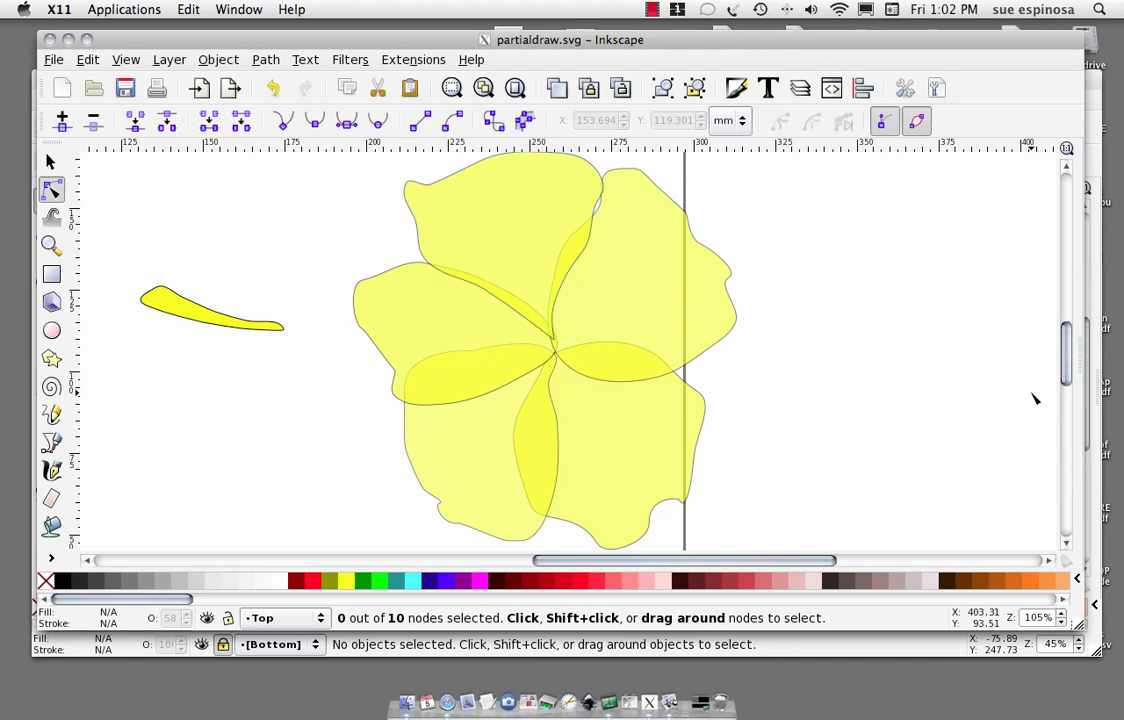
scroll(1065, 372, up, 1)
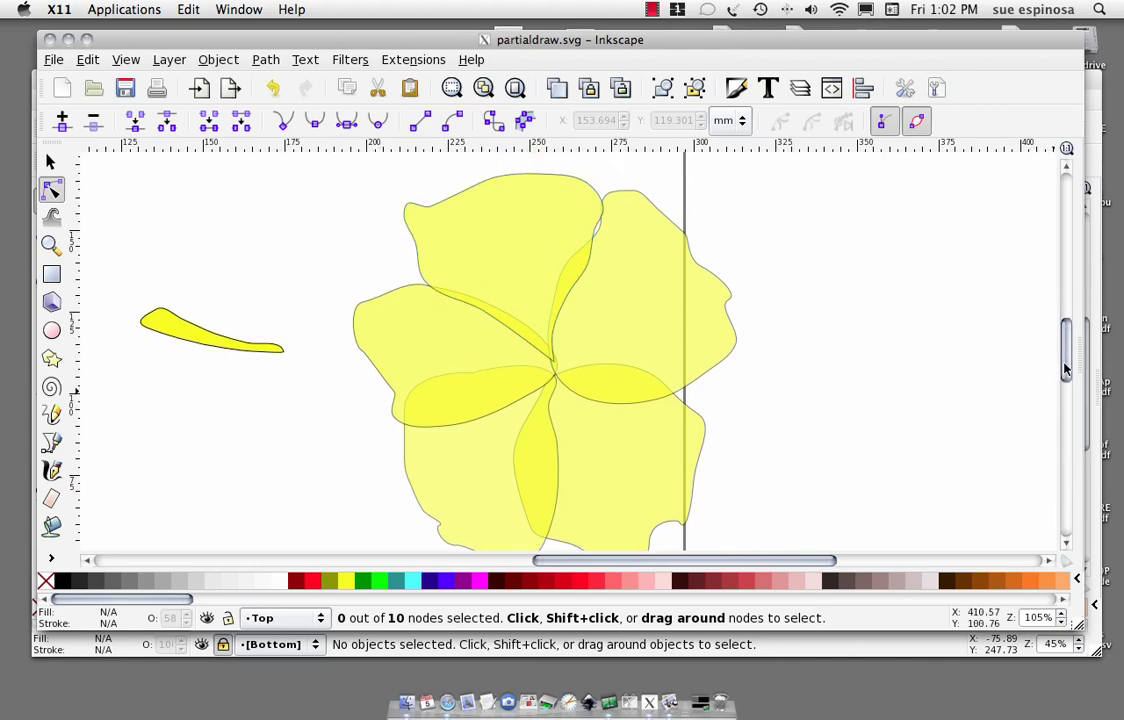
click(1062, 622)
click(1062, 622)
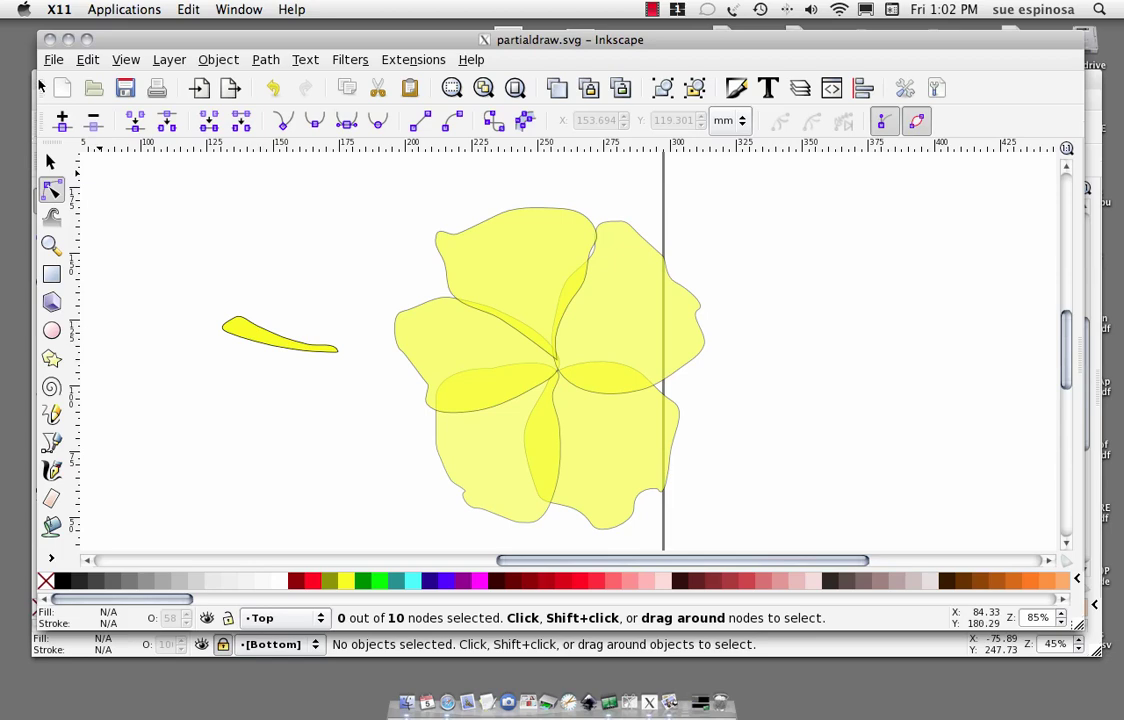
click(51, 161)
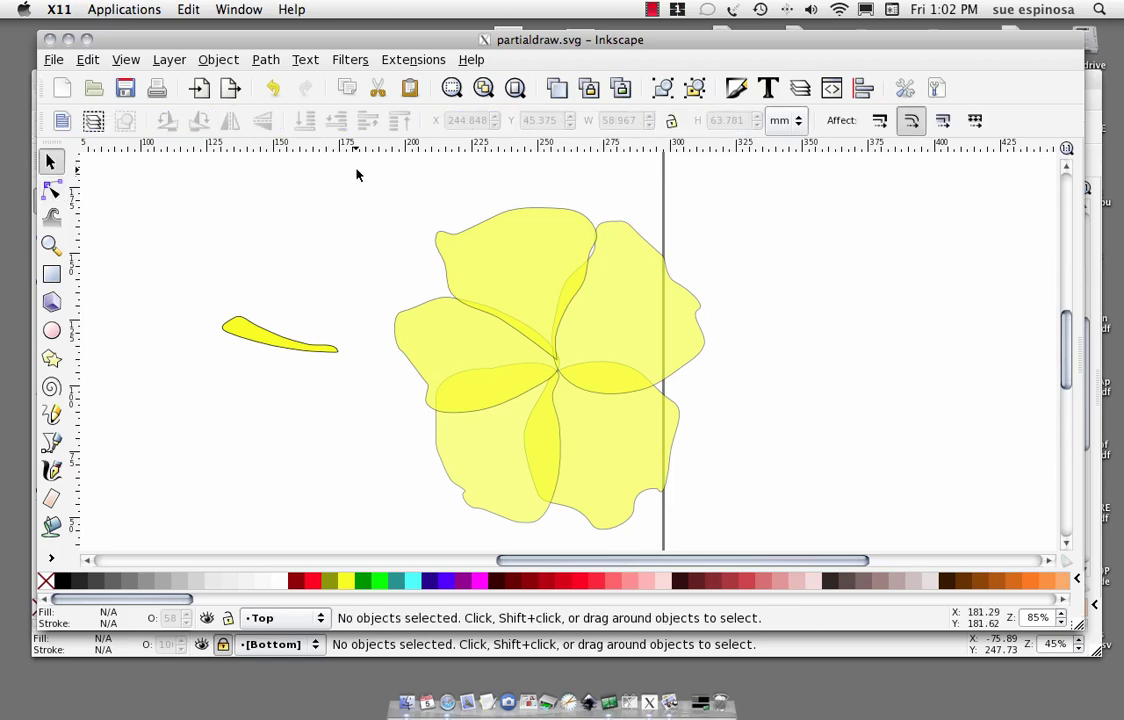
drag(356, 175, 713, 537)
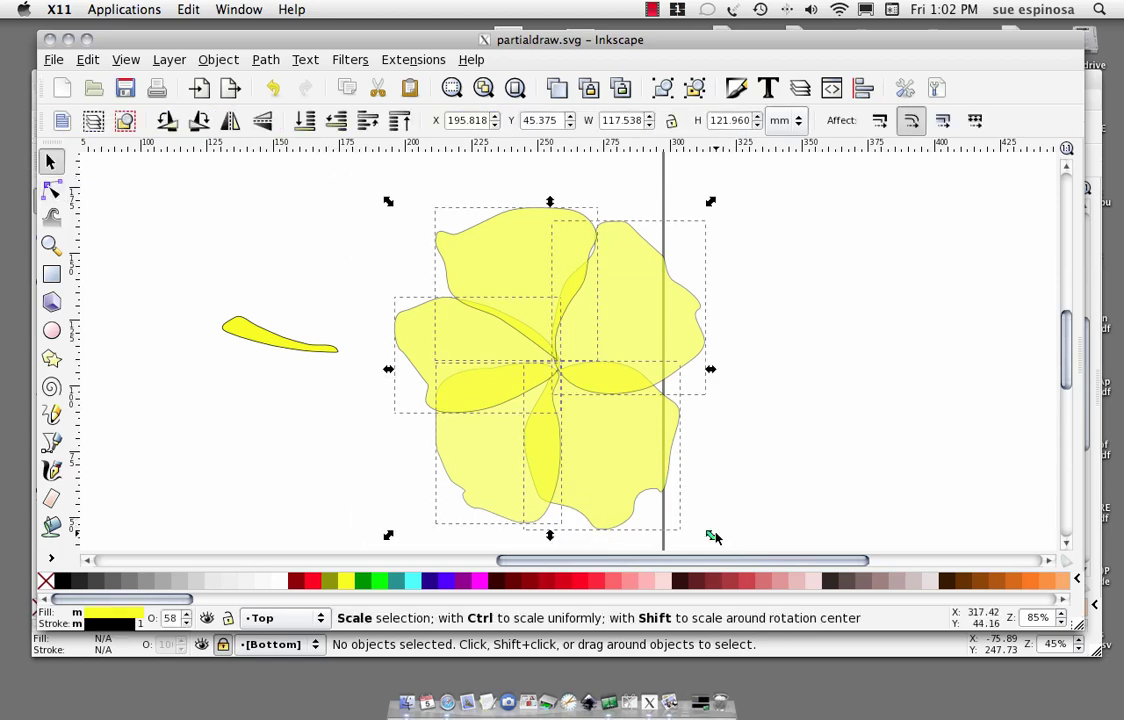
Duplicate the petals with Edit > Duplicate and merge the copies using Path > Union.
click(88, 61)
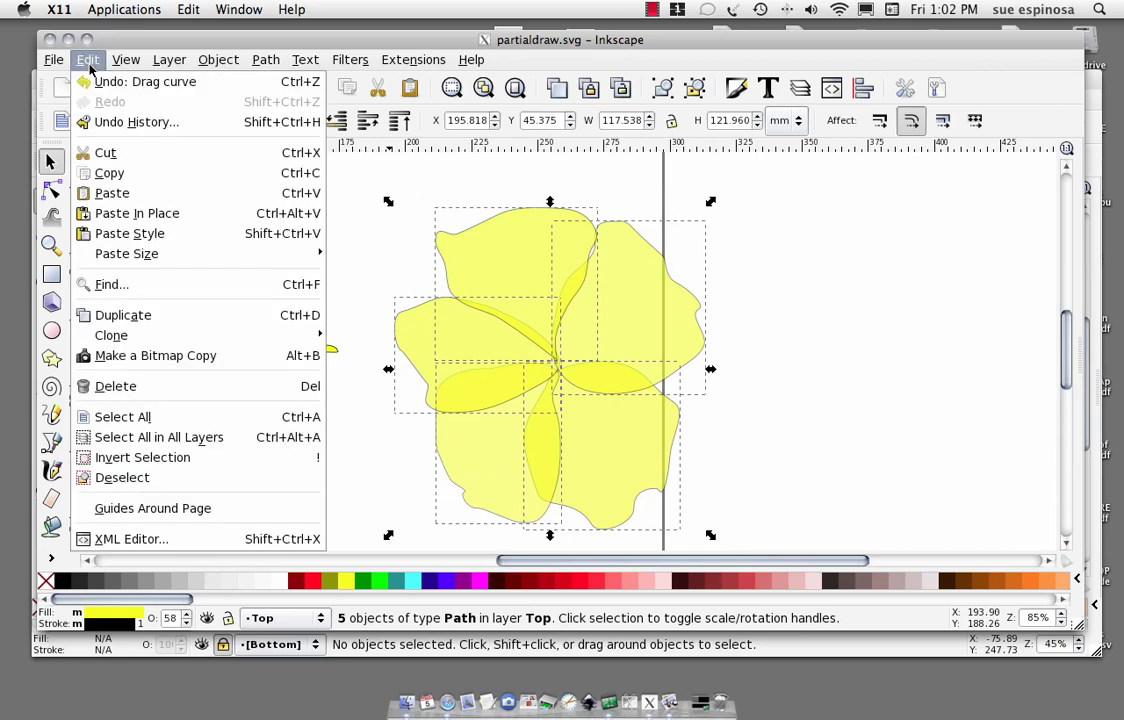
click(123, 315)
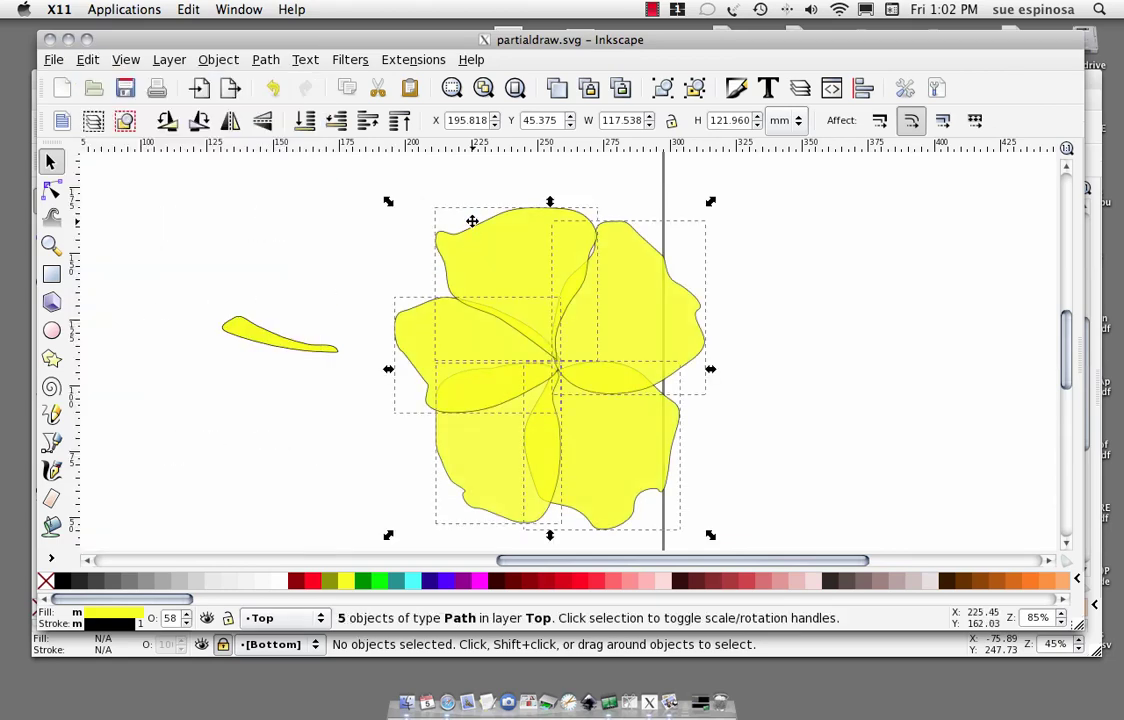
click(266, 62)
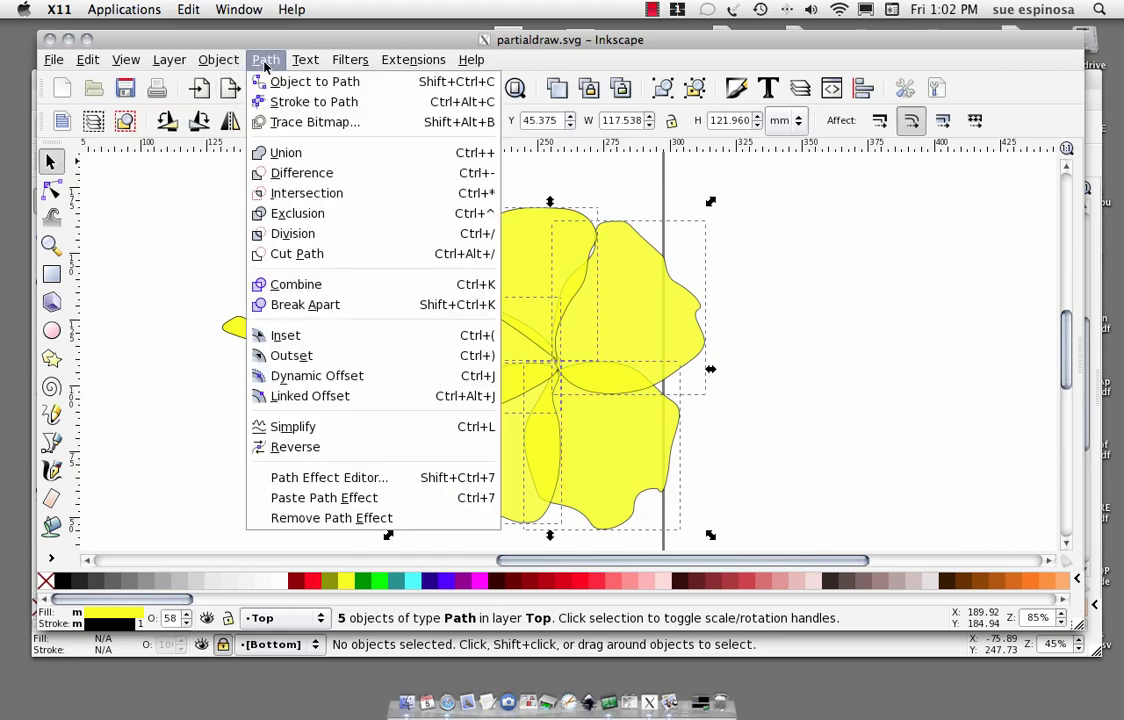
click(291, 153)
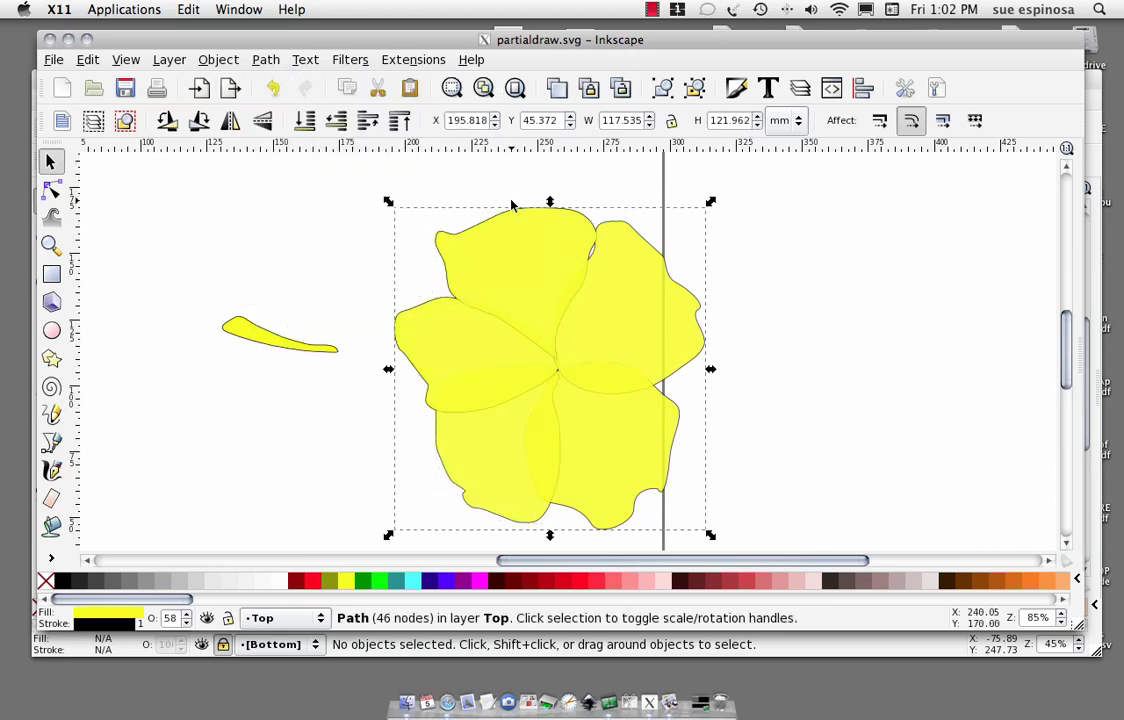
Move the merged silhouette to the right and outset it twice to about 119.794 × 124.205 mm.
drag(506, 211, 829, 182)
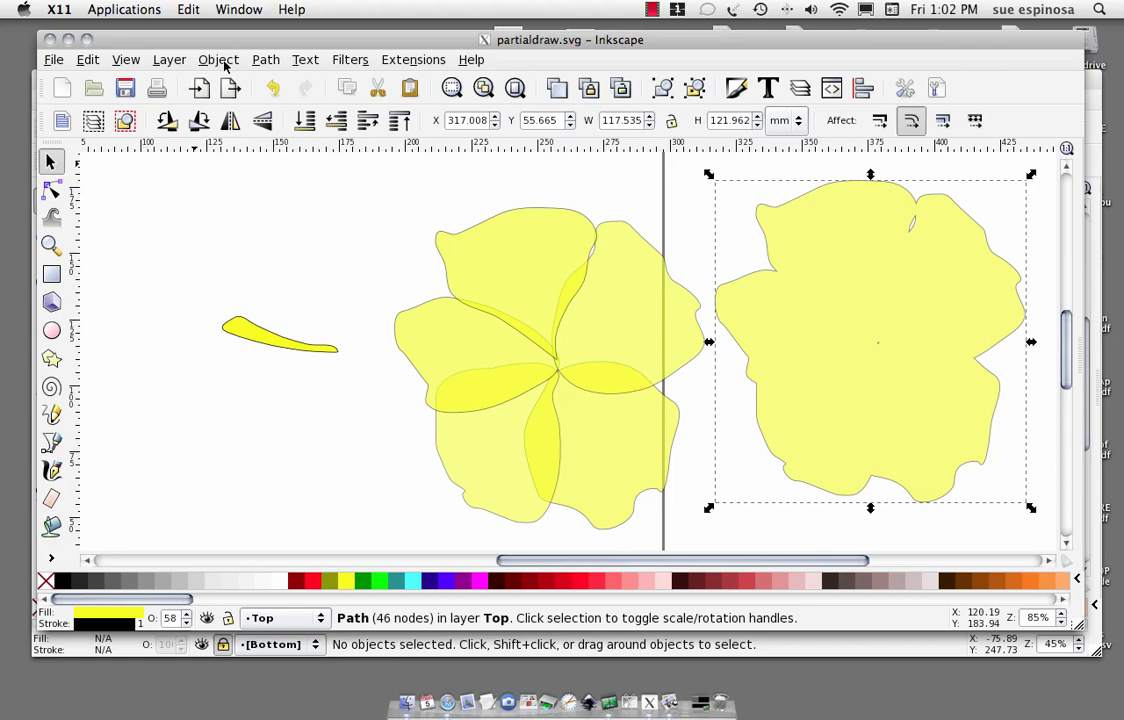
click(264, 60)
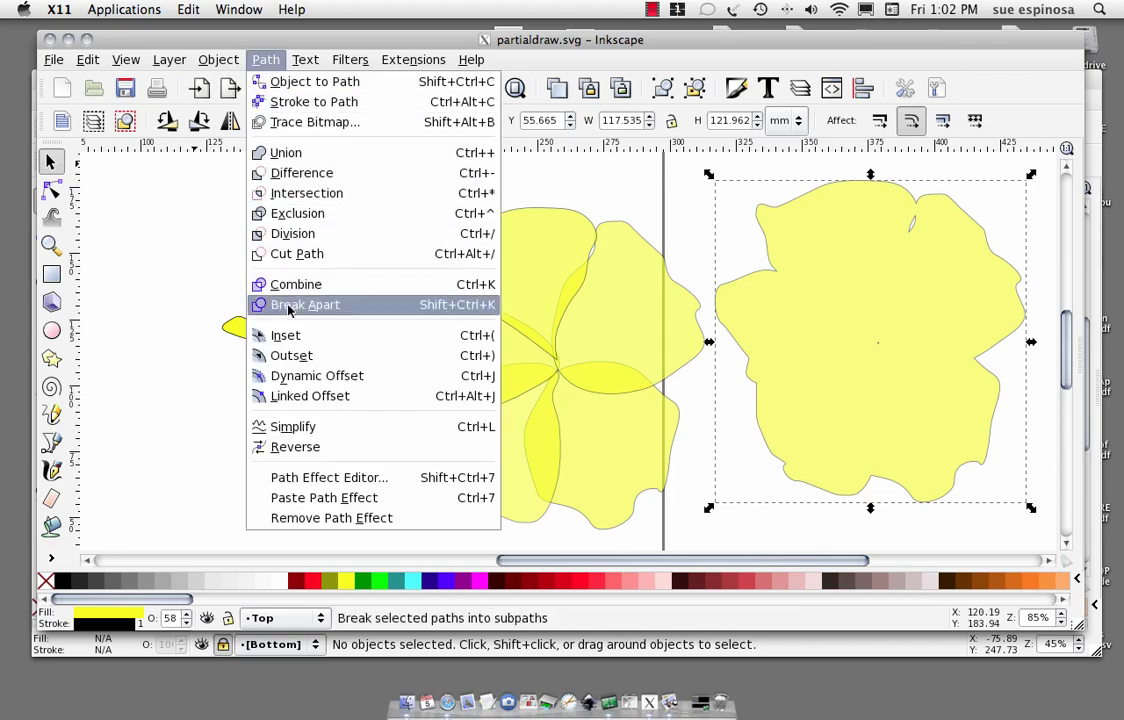
click(298, 354)
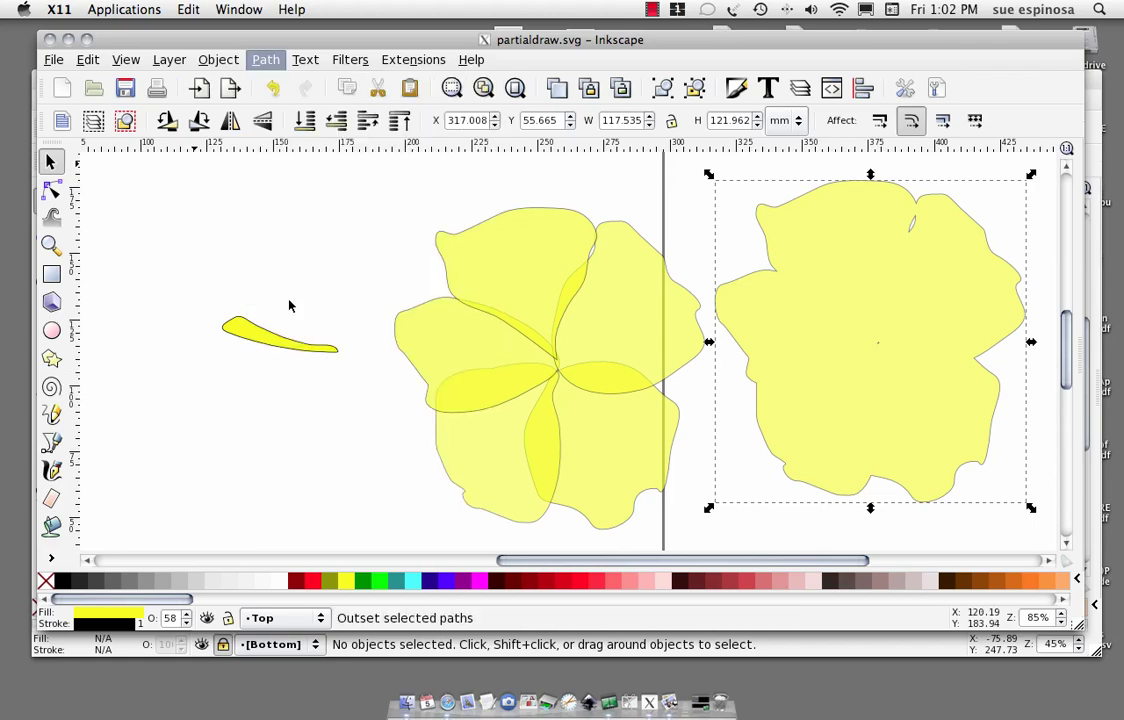
click(268, 64)
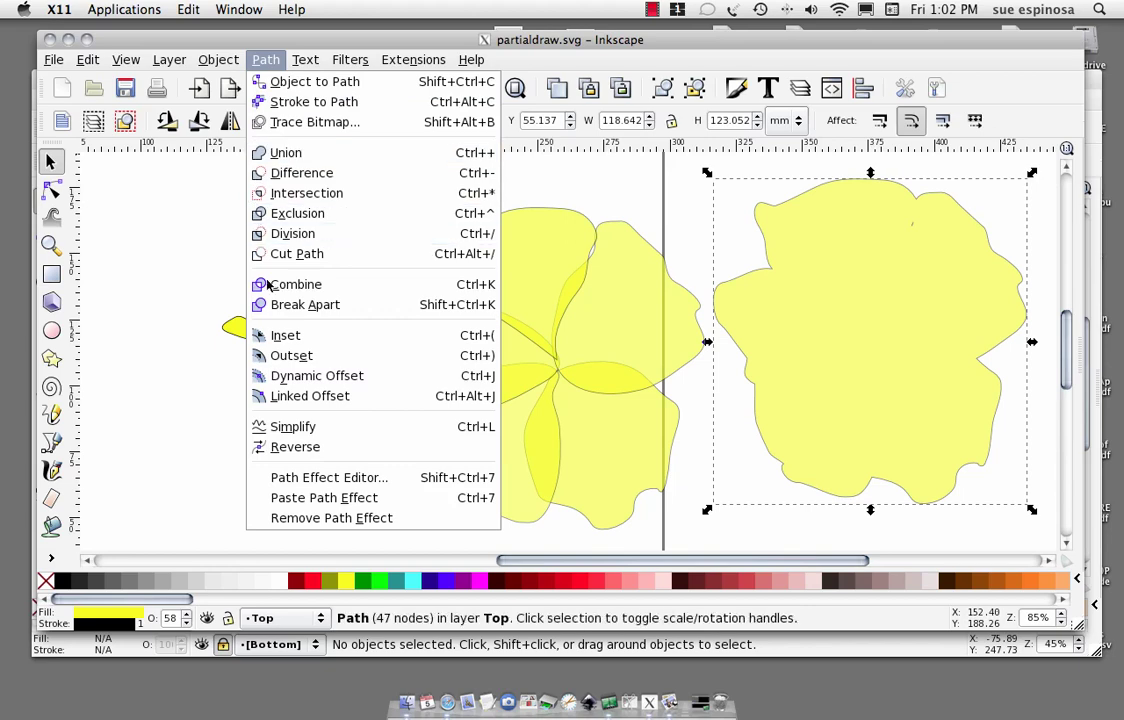
click(287, 356)
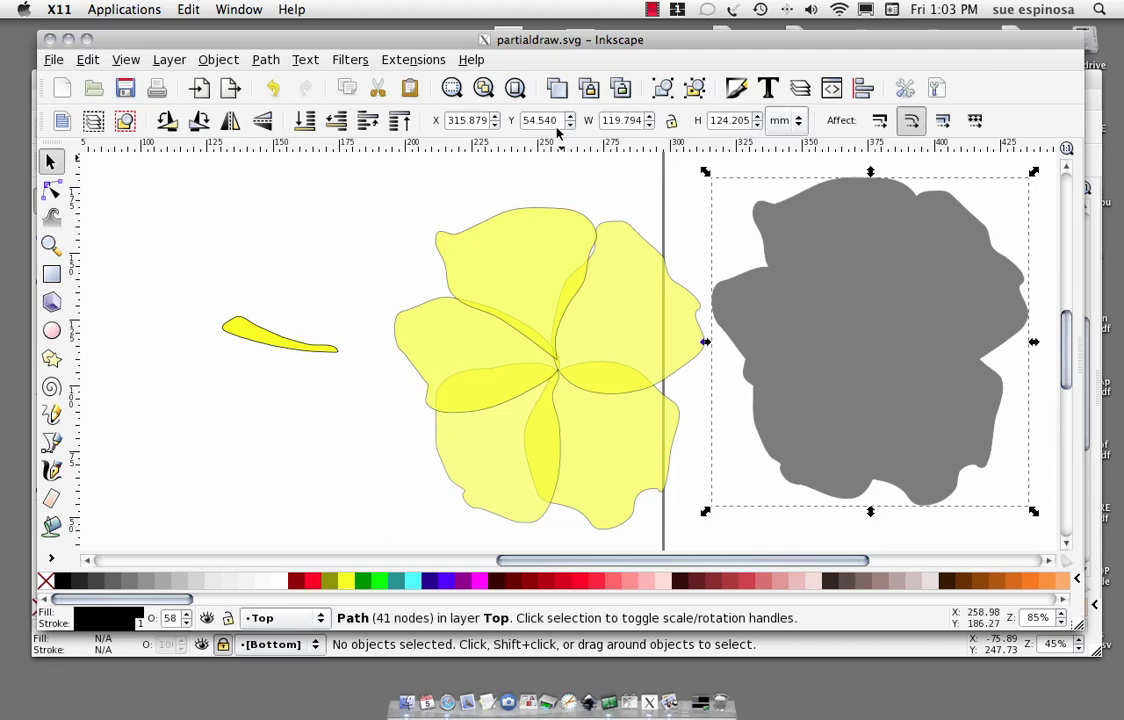
Select the five original petals, fill them red and set their opacity to 100%.
click(541, 210)
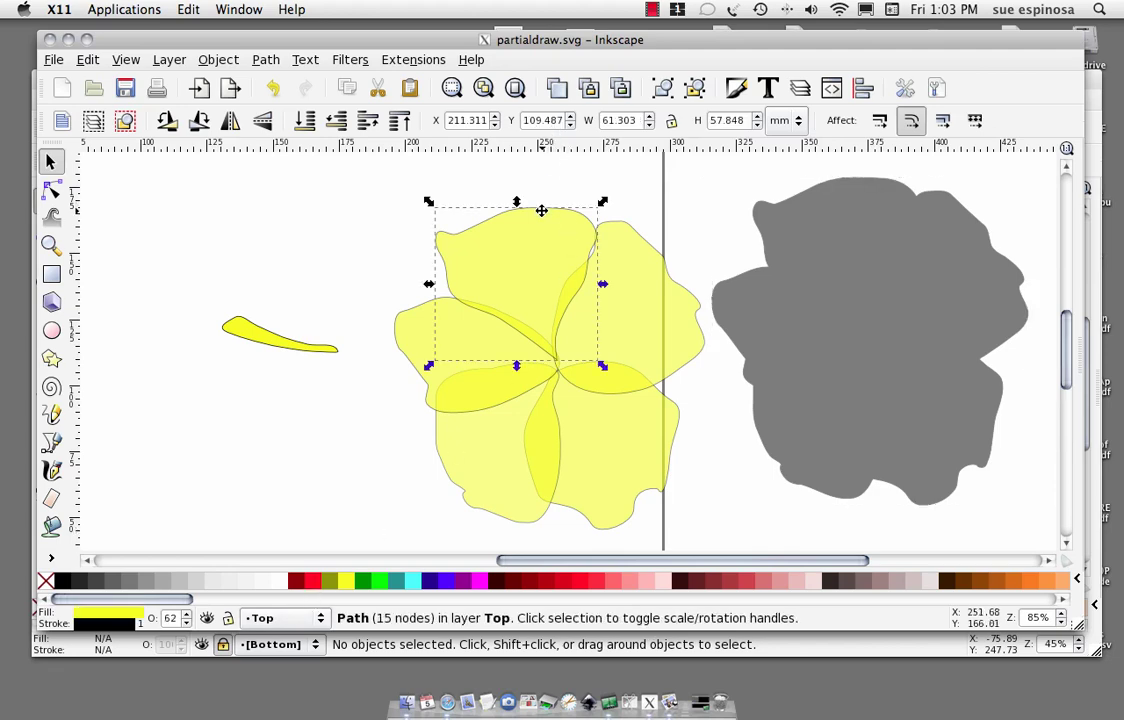
click(281, 233)
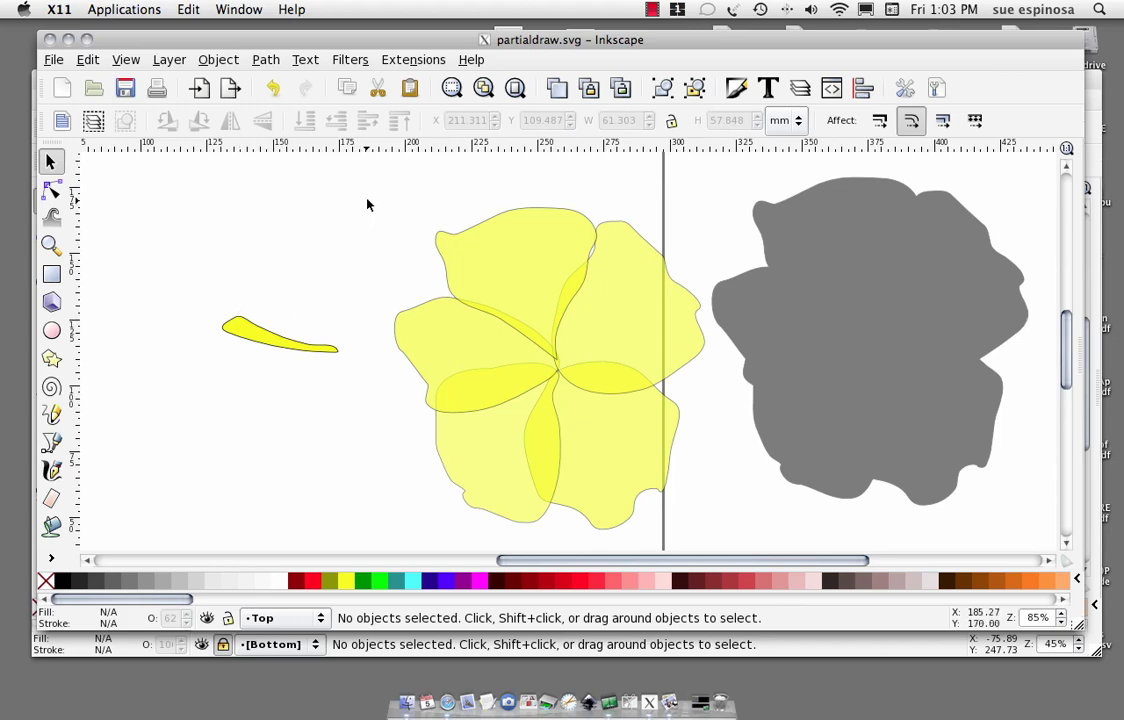
drag(366, 204, 721, 499)
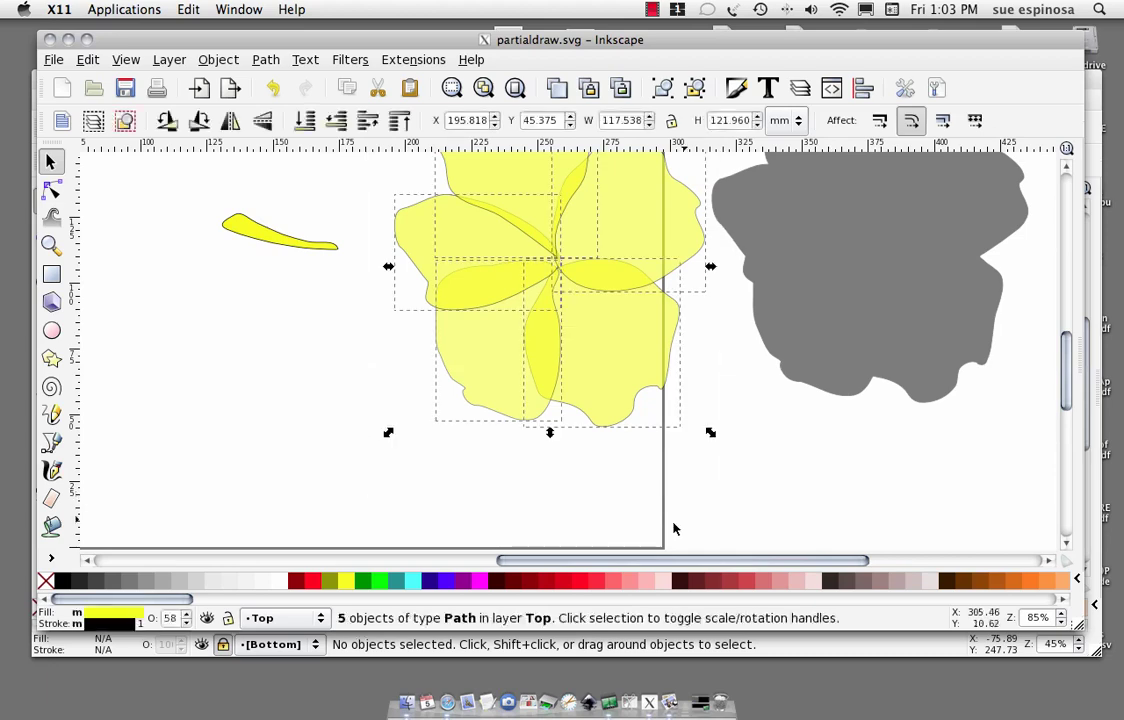
click(314, 581)
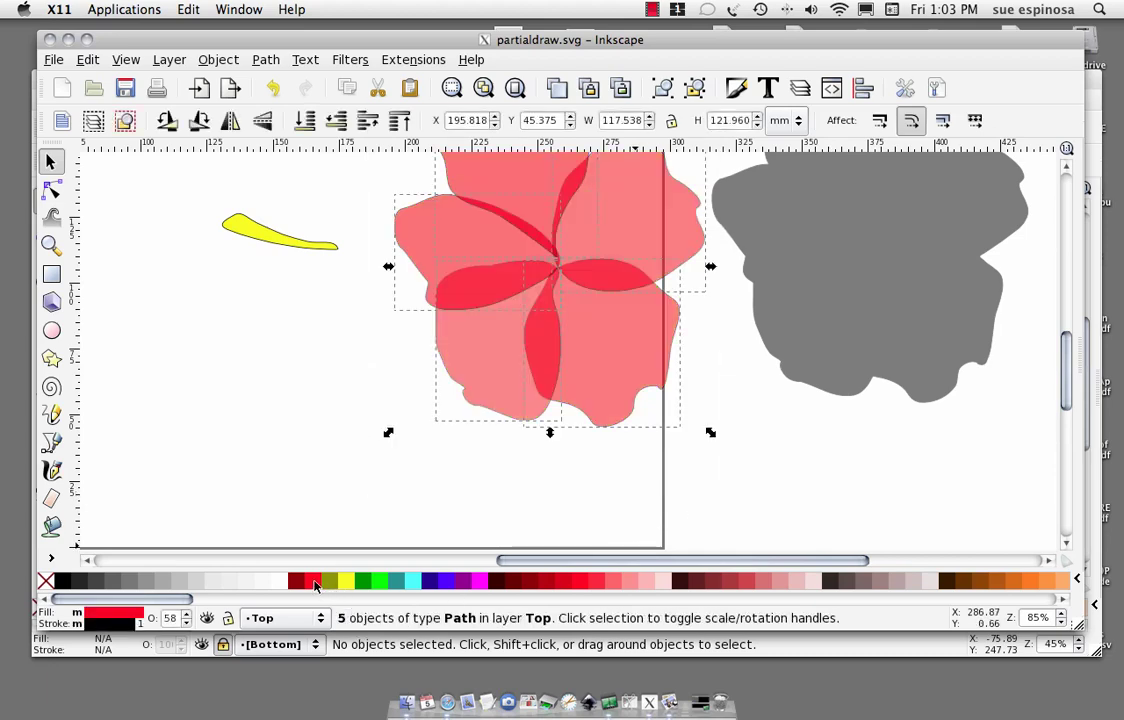
mouse_move(1069, 371)
mouse_down()
mouse_move(1069, 330)
mouse_move(1068, 350)
mouse_up()
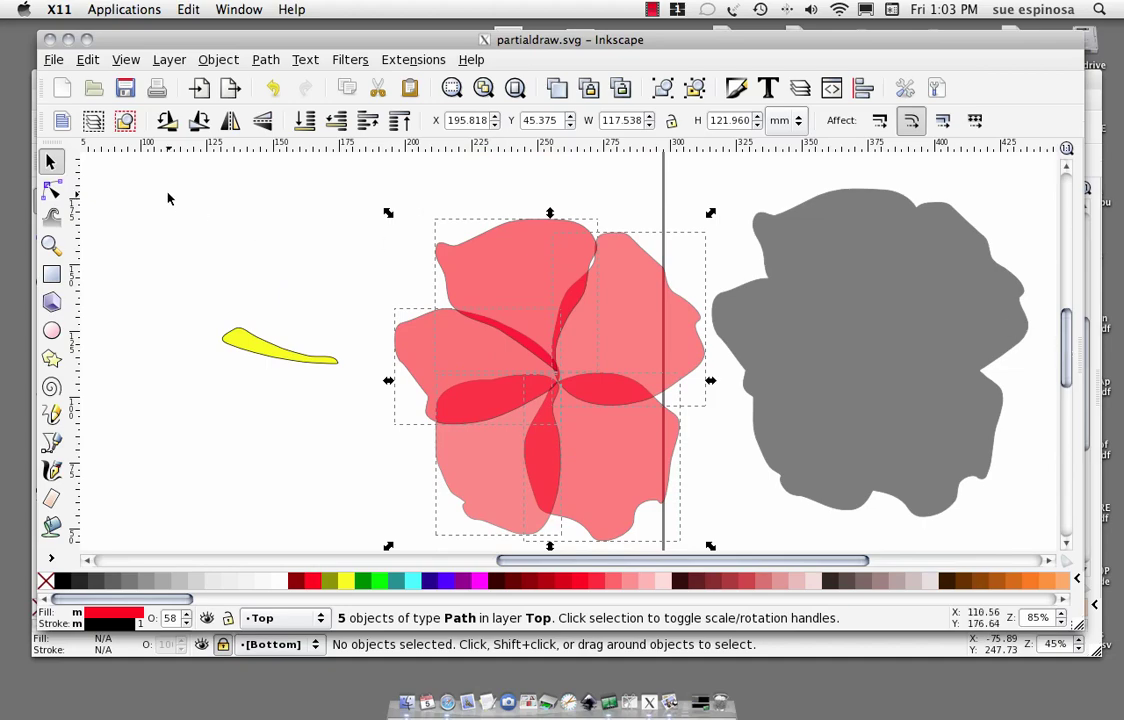
click(218, 60)
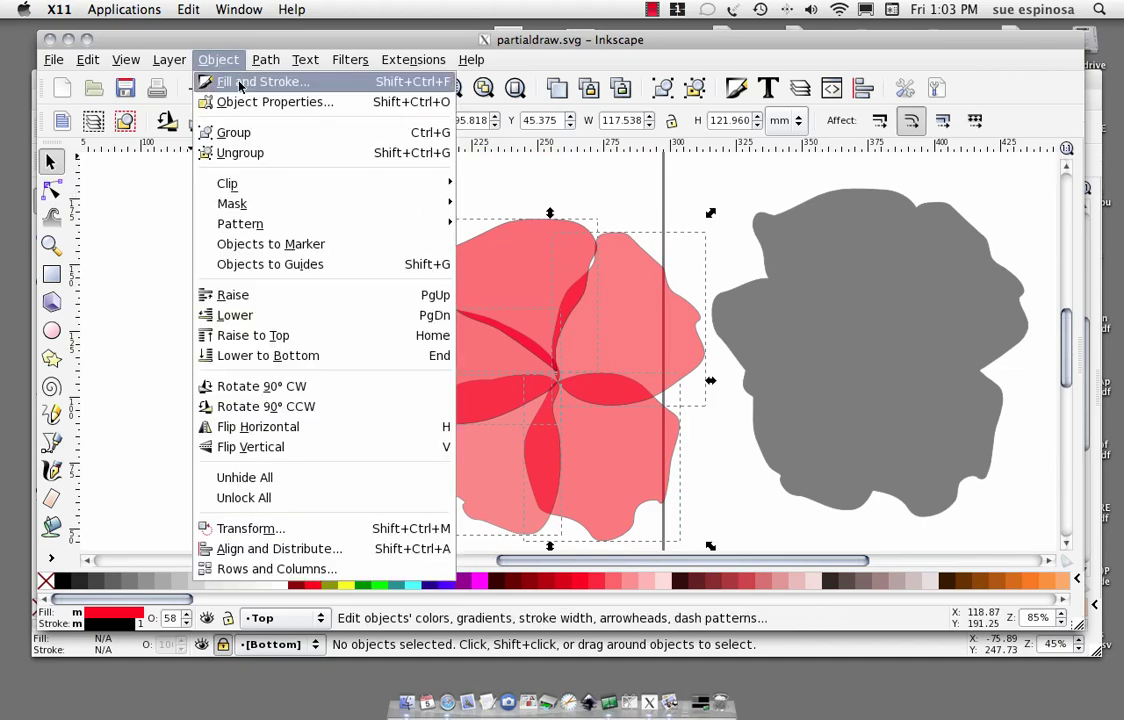
click(240, 80)
drag(951, 428, 1041, 427)
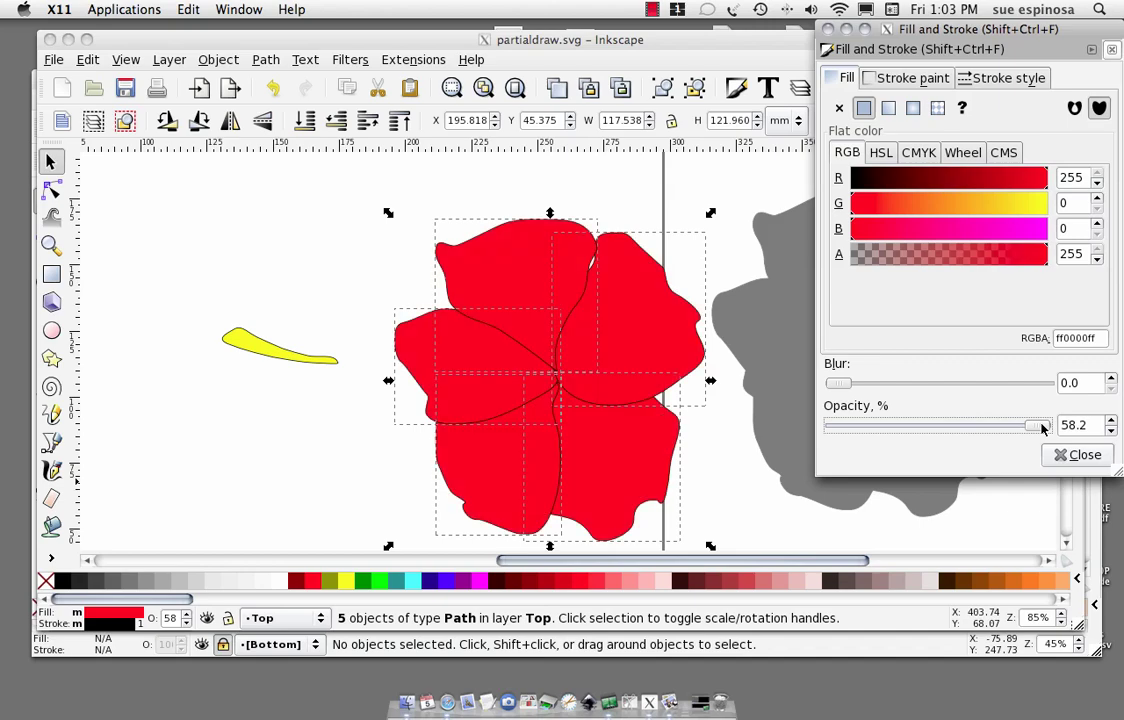
Move the yellow stamen onto the centre of the red flower.
click(1113, 55)
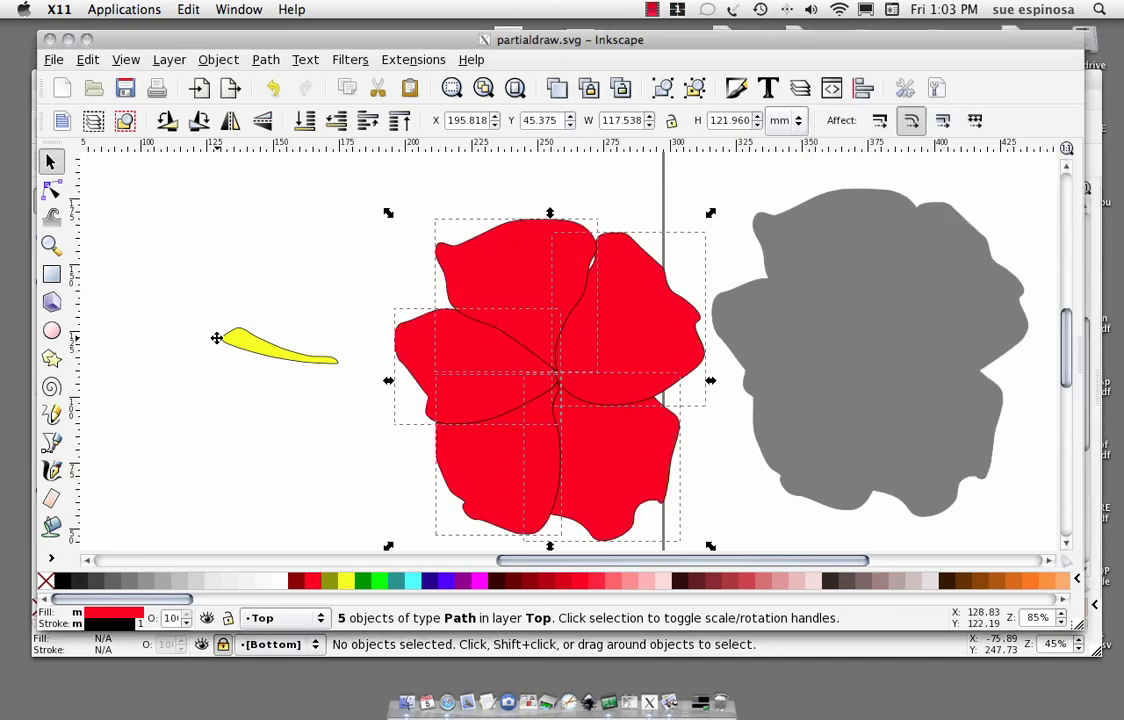
click(247, 334)
drag(247, 334, 483, 359)
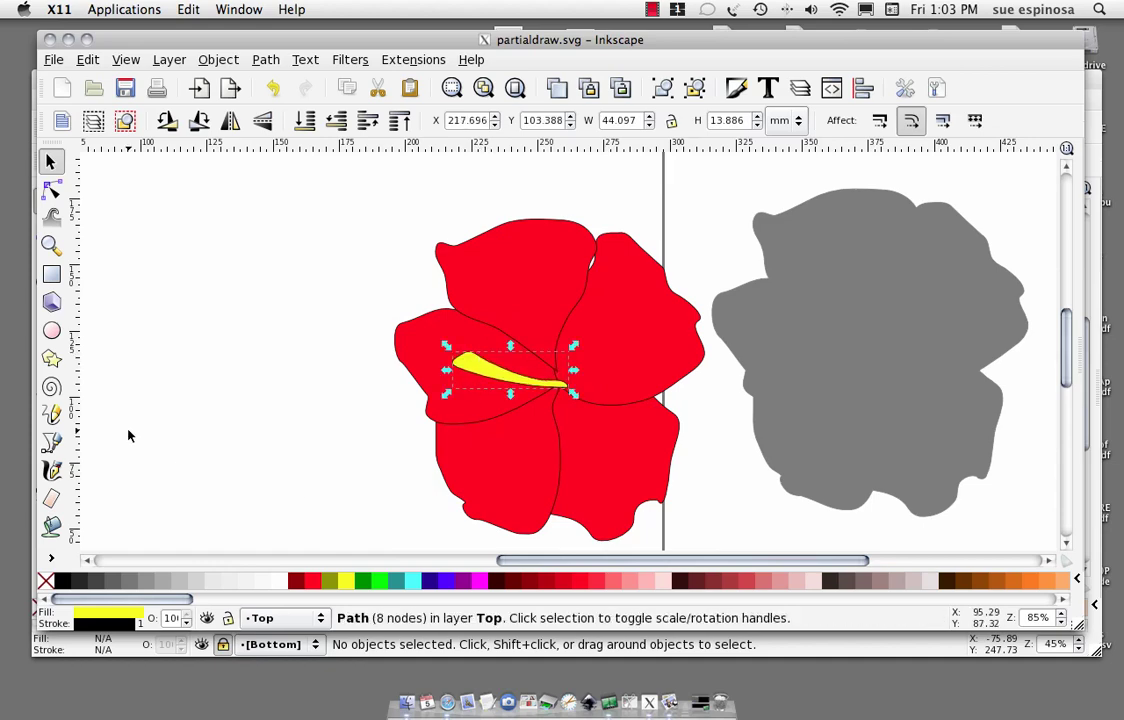
click(128, 434)
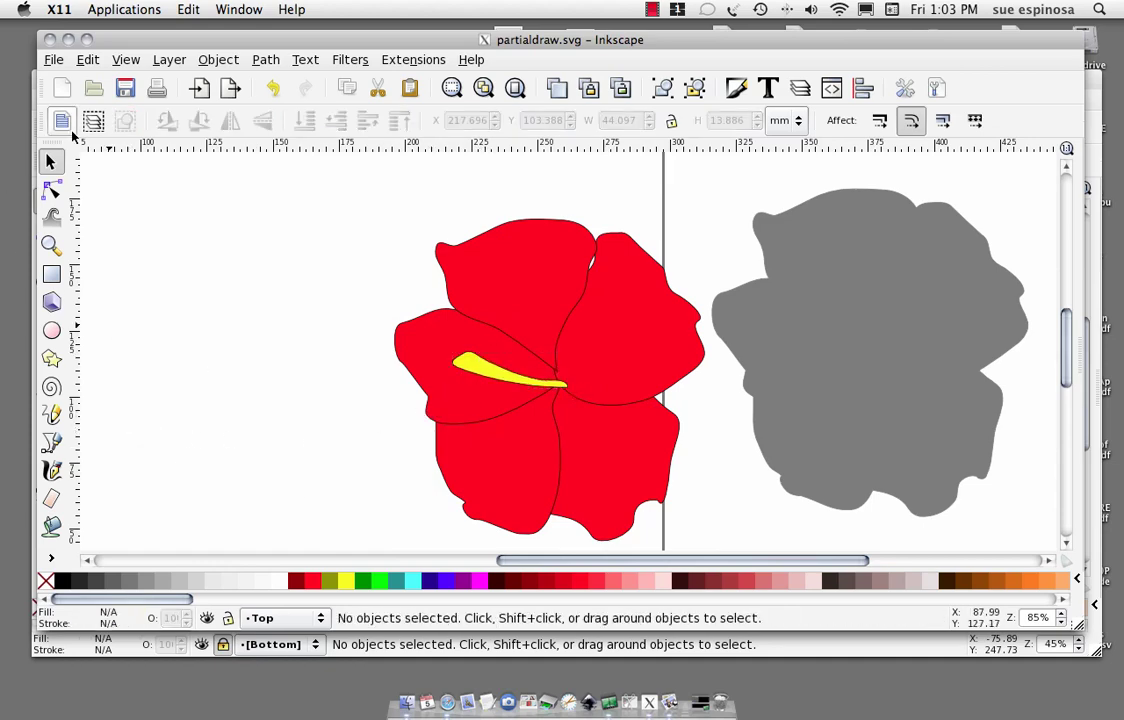
Bulge out the lower-right petal's outer edge with the Node tool.
click(52, 189)
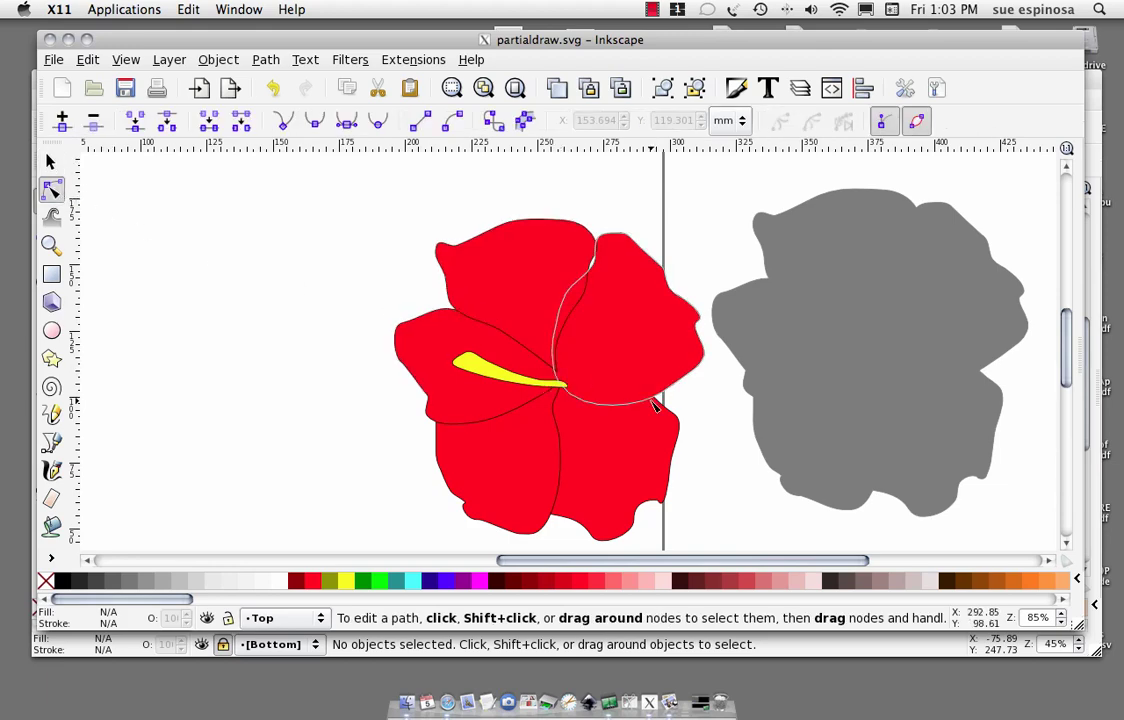
click(674, 450)
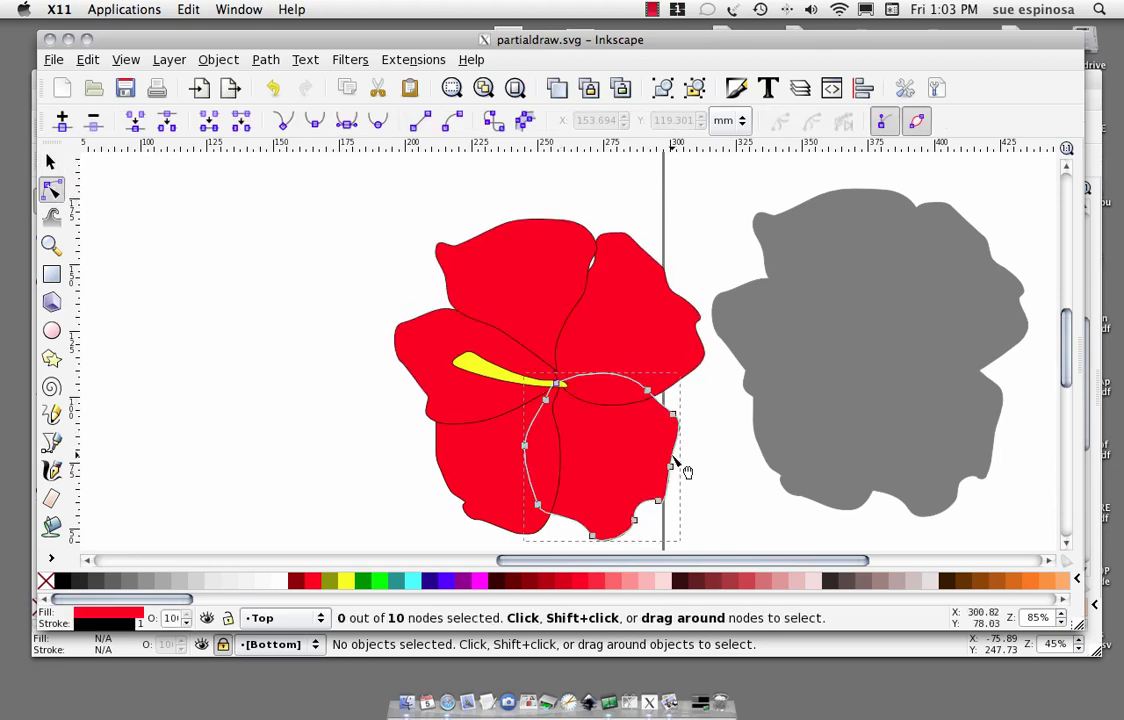
mouse_move(686, 471)
mouse_down()
mouse_move(699, 467)
mouse_move(675, 489)
mouse_move(692, 494)
mouse_move(672, 467)
mouse_move(685, 467)
mouse_up()
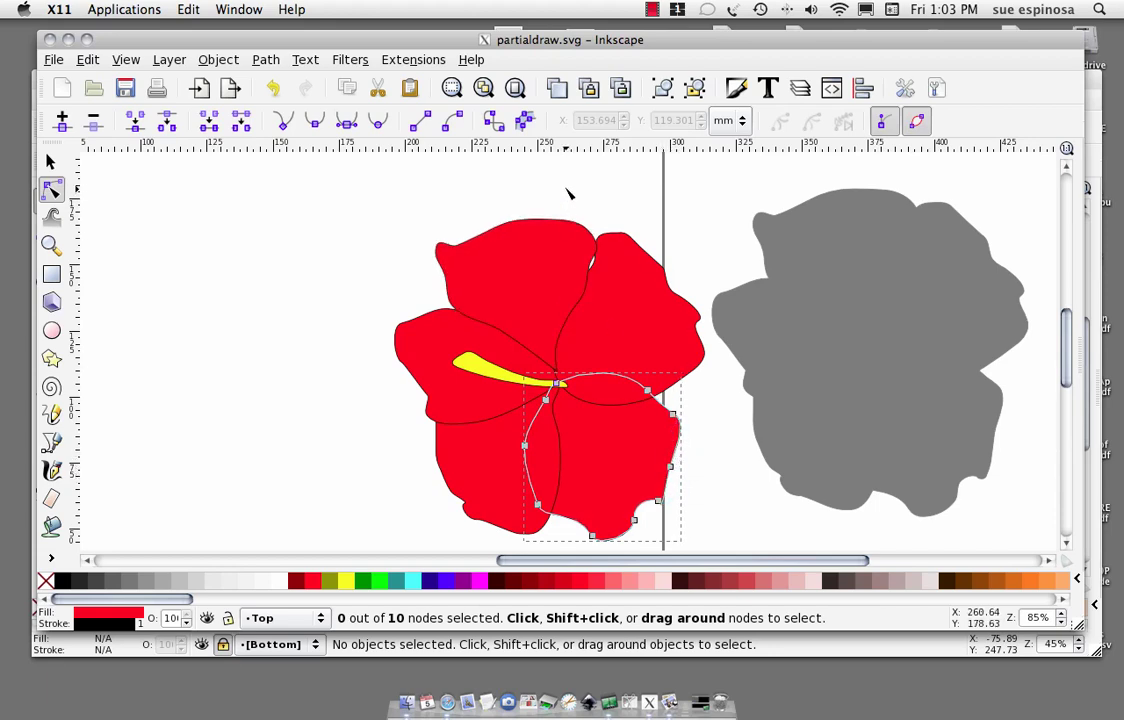
Place the red bloom and stamen over the gray silhouette, raise them to top, and centre them.
click(51, 162)
drag(354, 207, 720, 553)
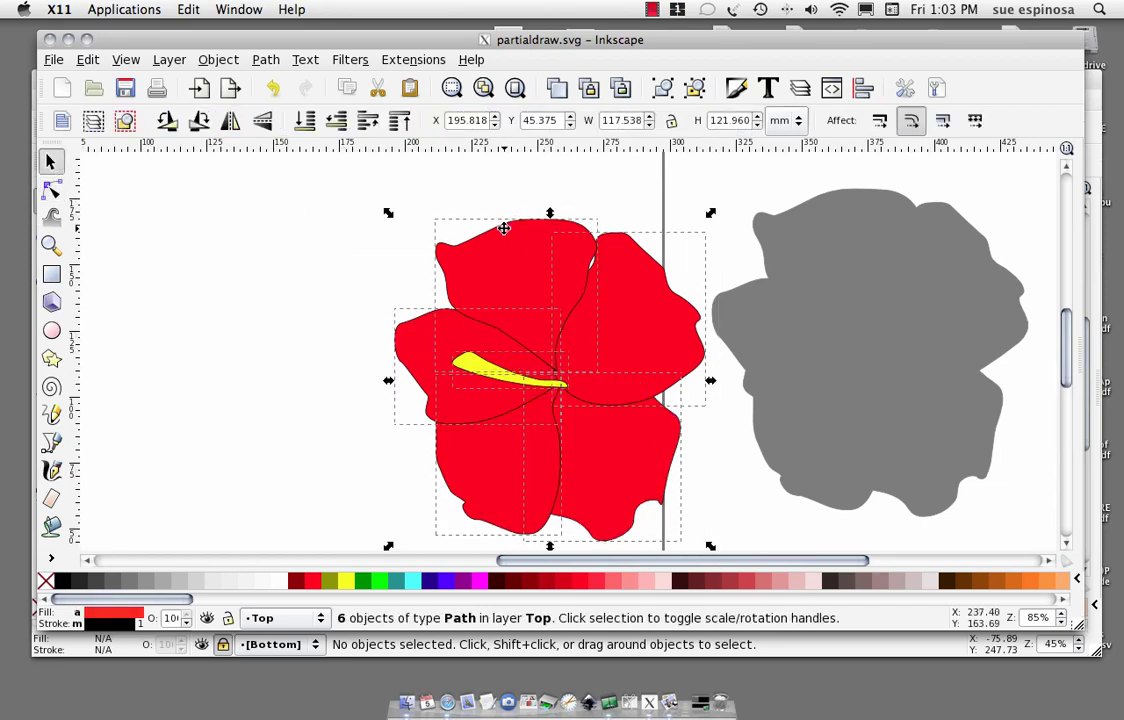
drag(504, 228, 820, 195)
click(228, 60)
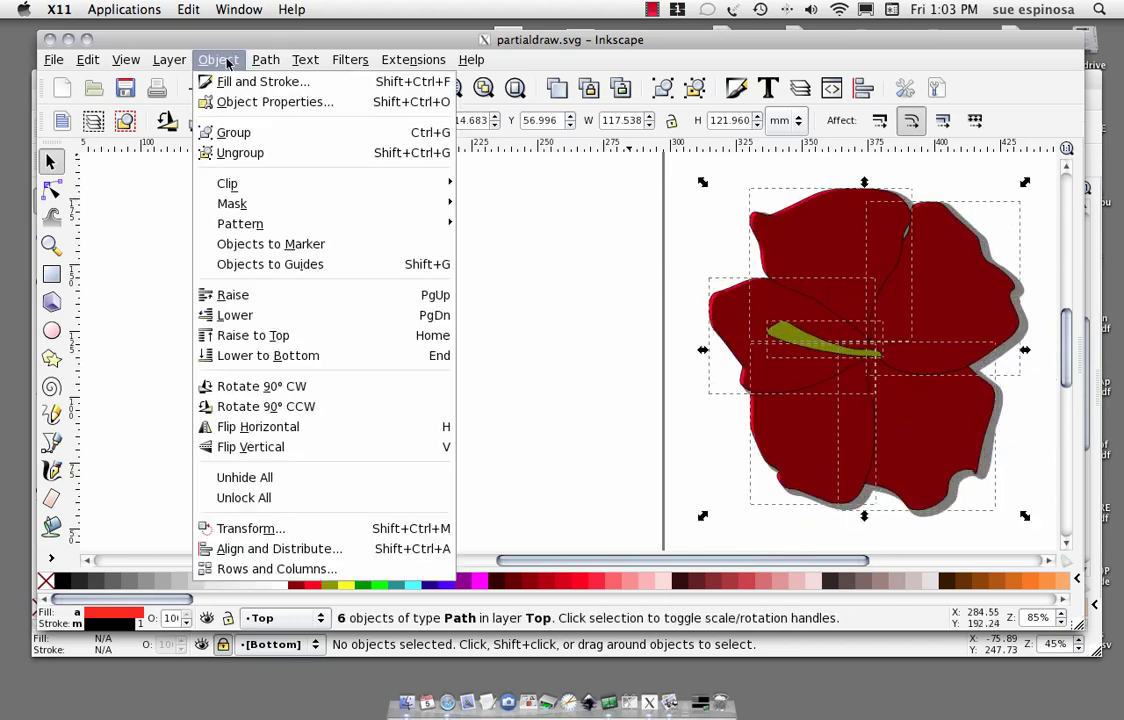
click(296, 336)
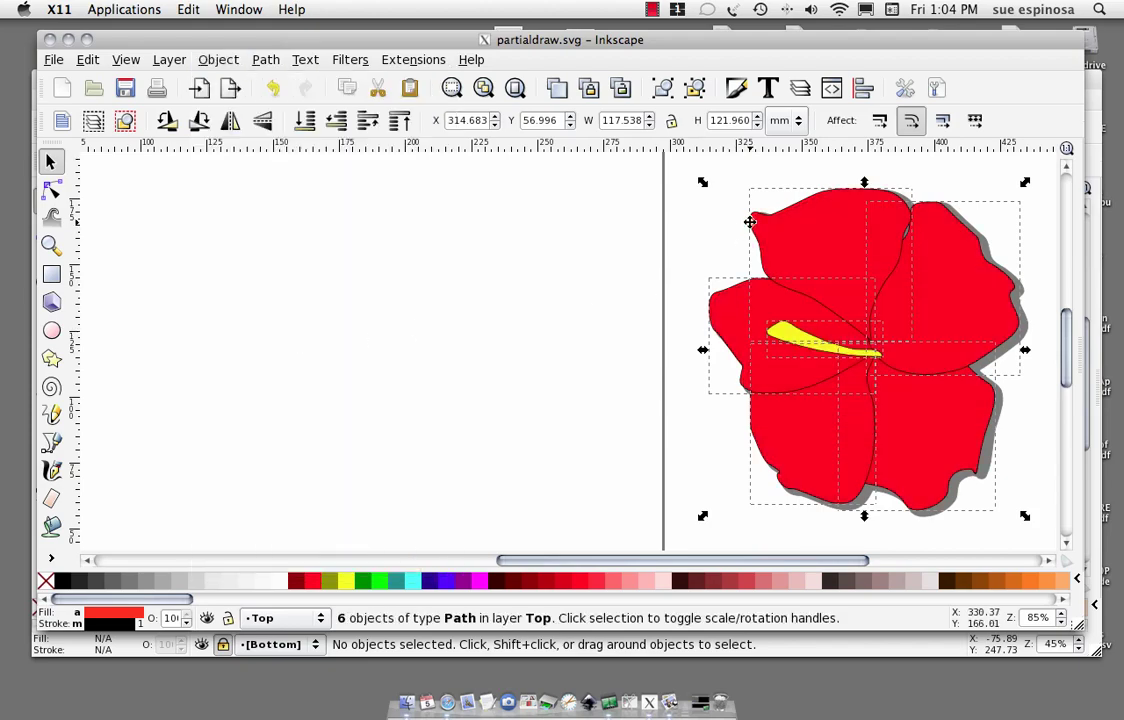
drag(776, 212, 785, 215)
click(323, 296)
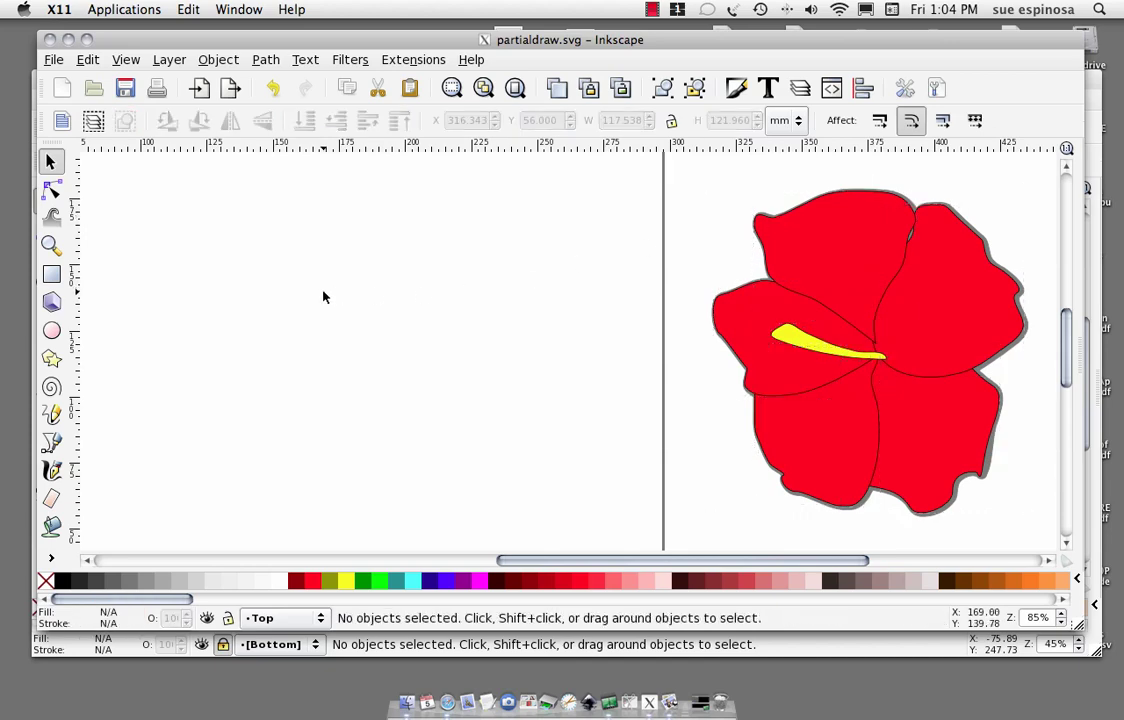